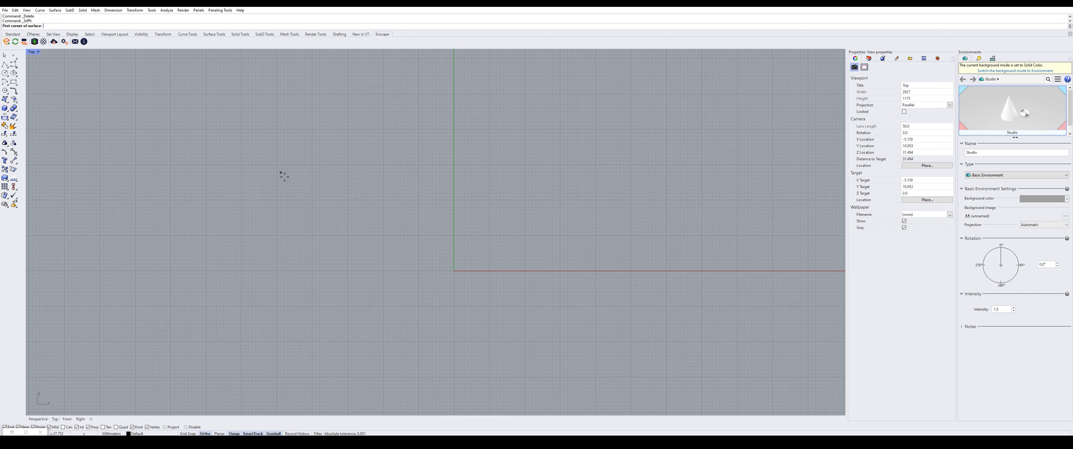
Draw a wide rectangular surface from four corner points in the Top view, spanning the vertical axis
scroll(282, 173, down, 4)
click(217, 246)
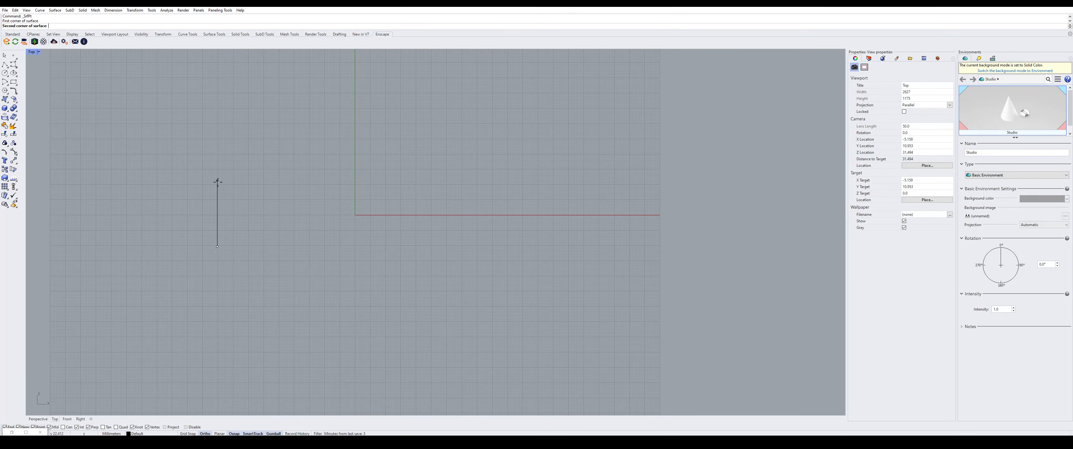
click(218, 157)
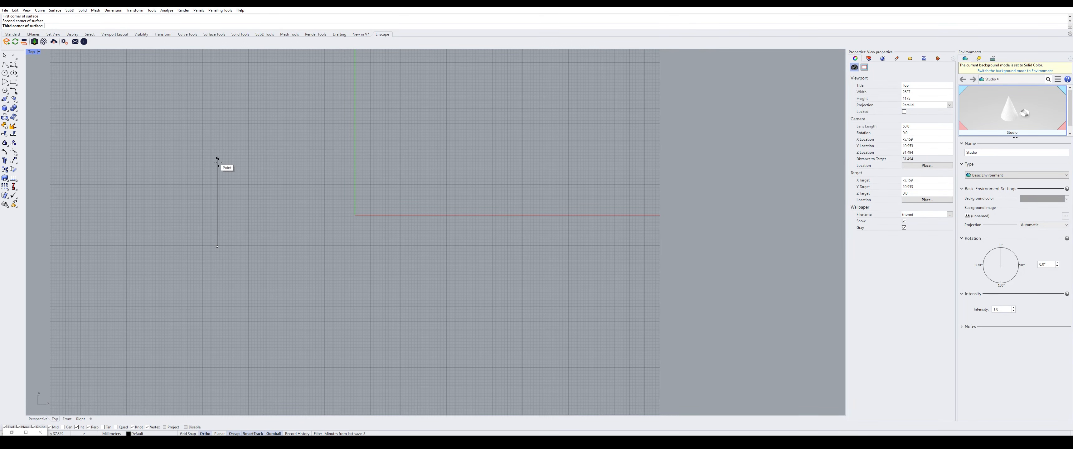
click(497, 158)
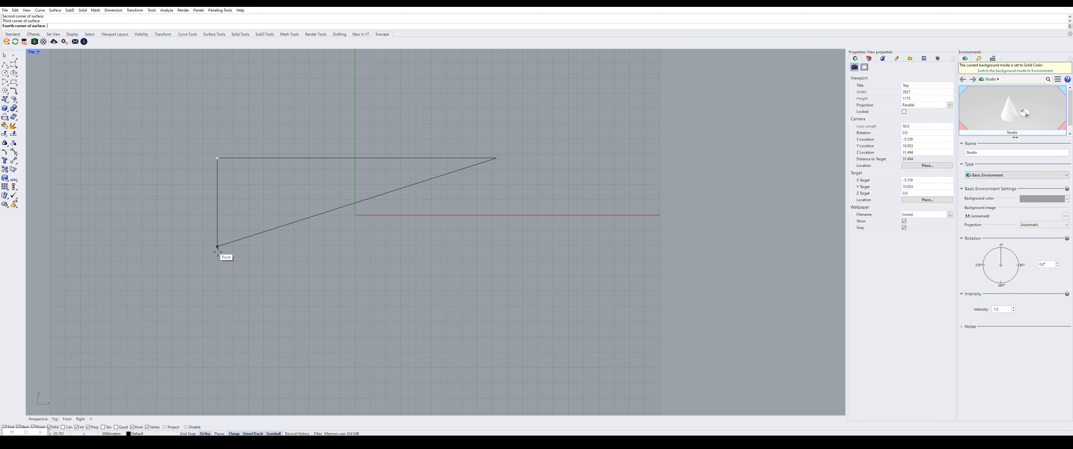
click(496, 246)
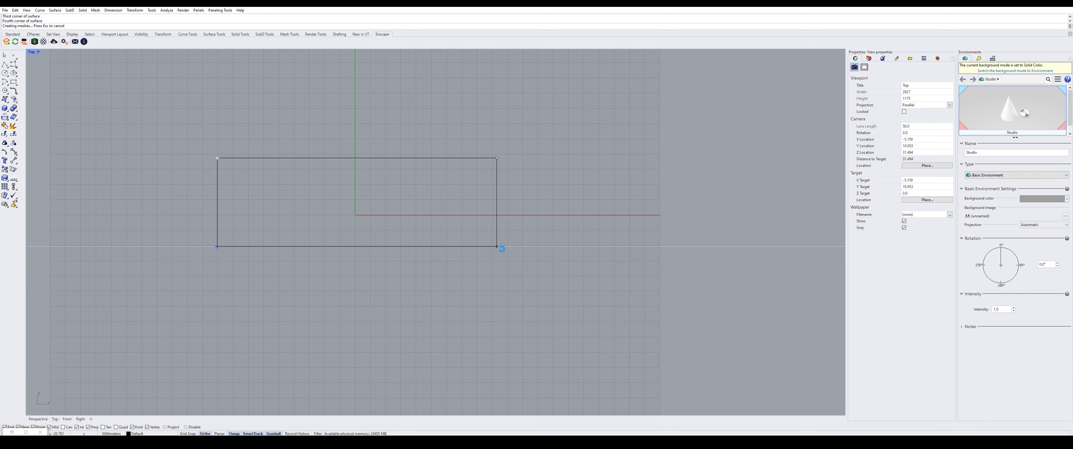
click(365, 180)
key(Escape)
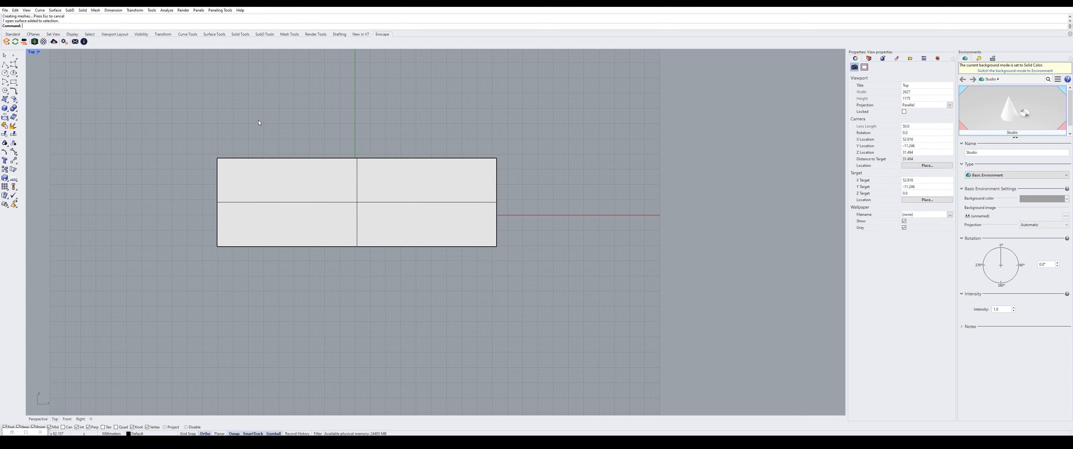
Draw an L-shaped polyline with orthogonal segments that cuts across the lower-left corner of the rectangular surface
click(6, 65)
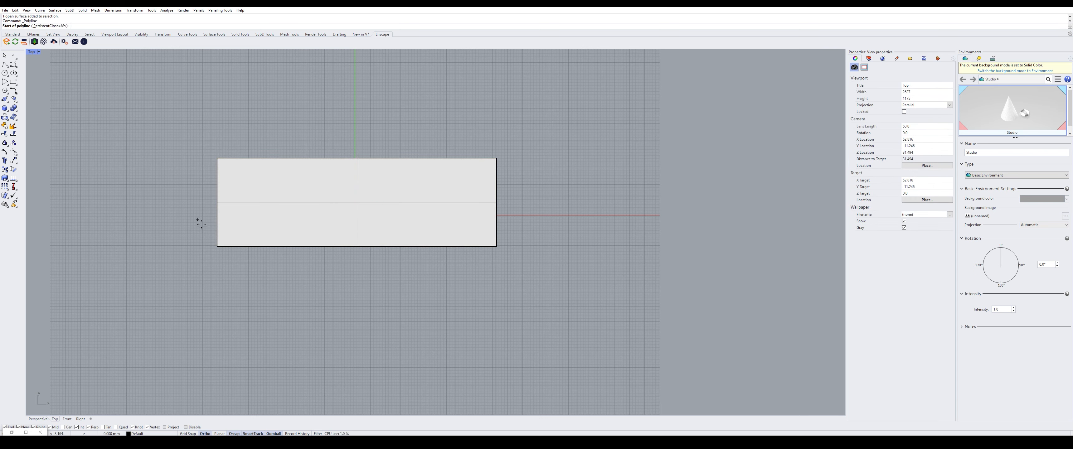
click(195, 223)
click(244, 223)
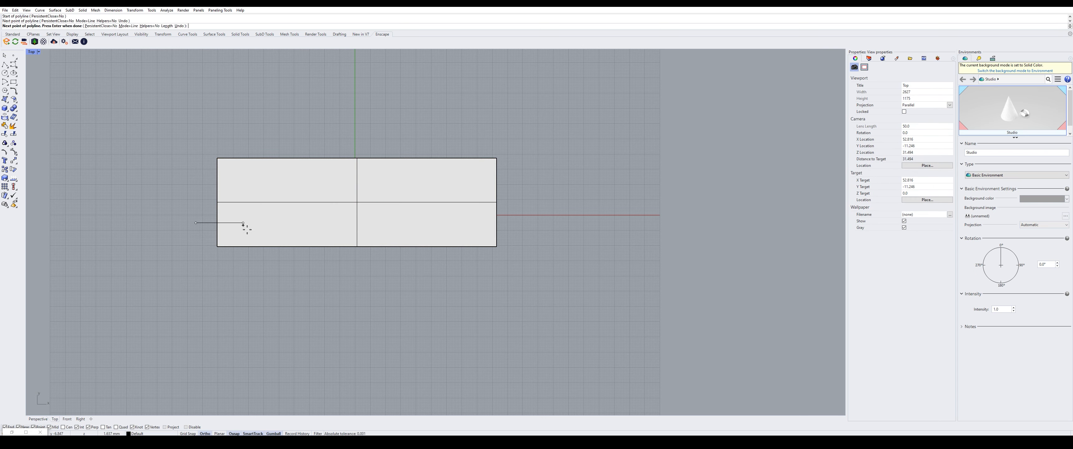
key(Return)
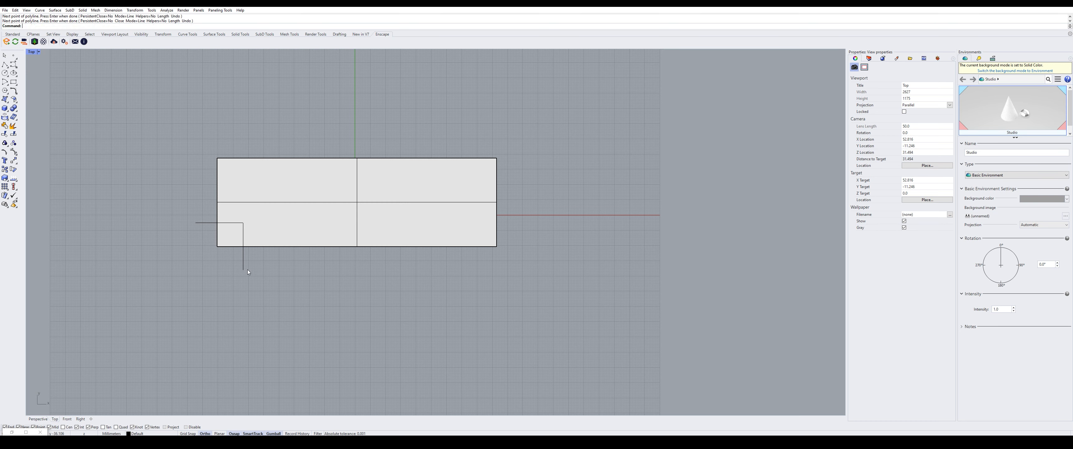
Mirror a copy of the L-shaped polyline about the surface's vertical centreline to its lower-right corner
click(243, 267)
text(M)
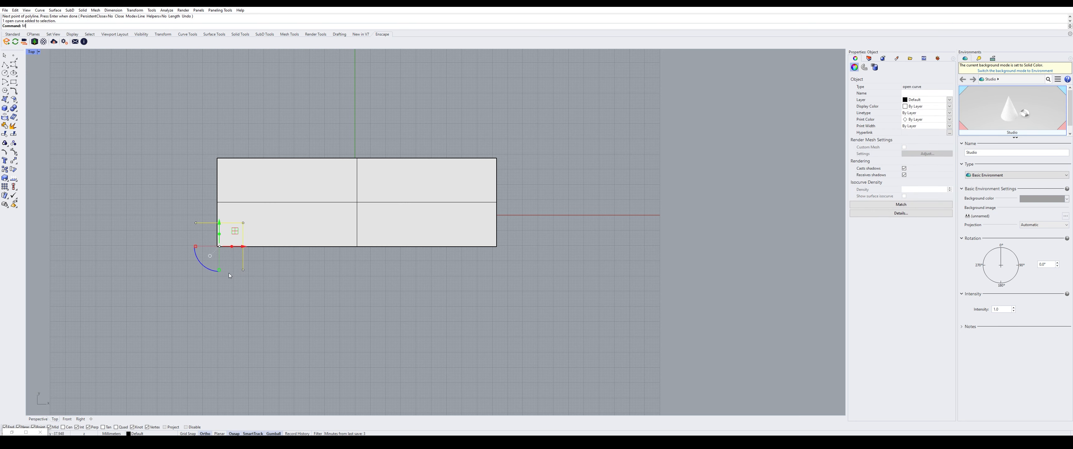
text(irror)
key(Return)
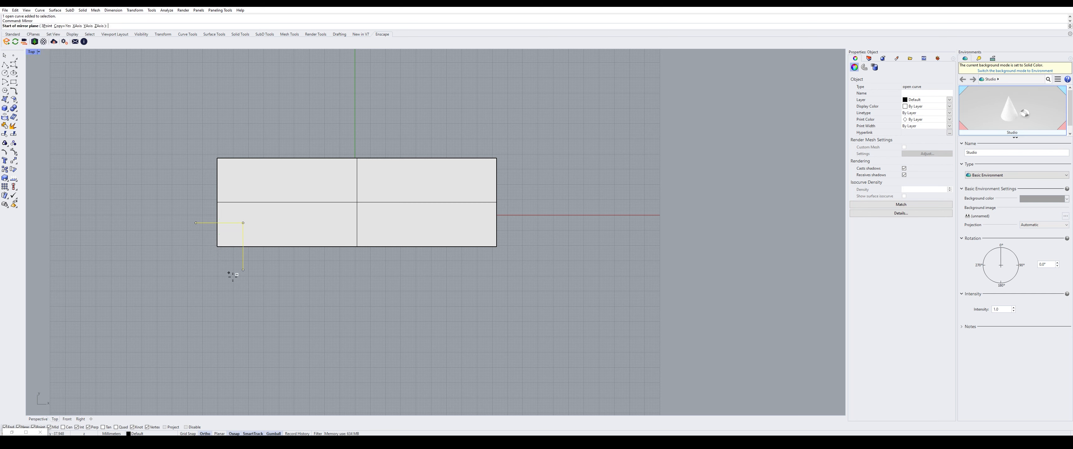
click(357, 246)
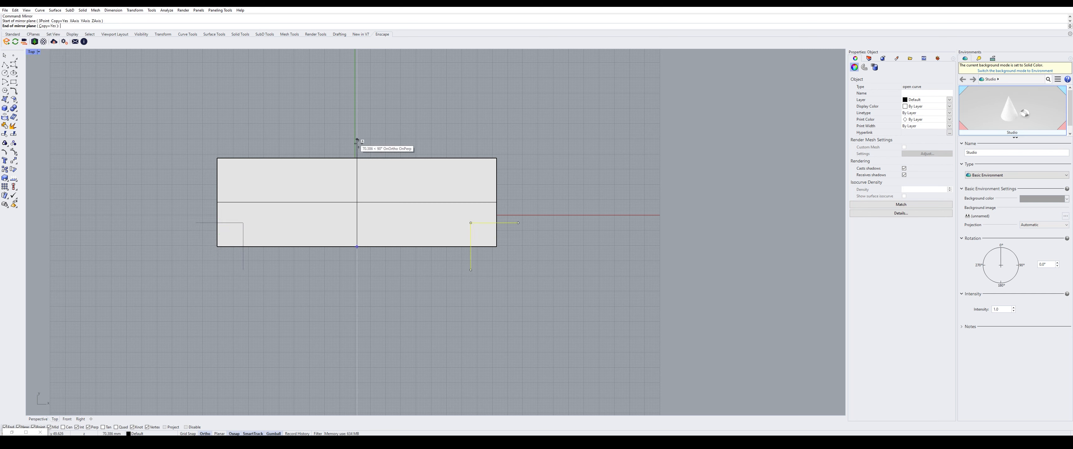
click(357, 159)
click(553, 196)
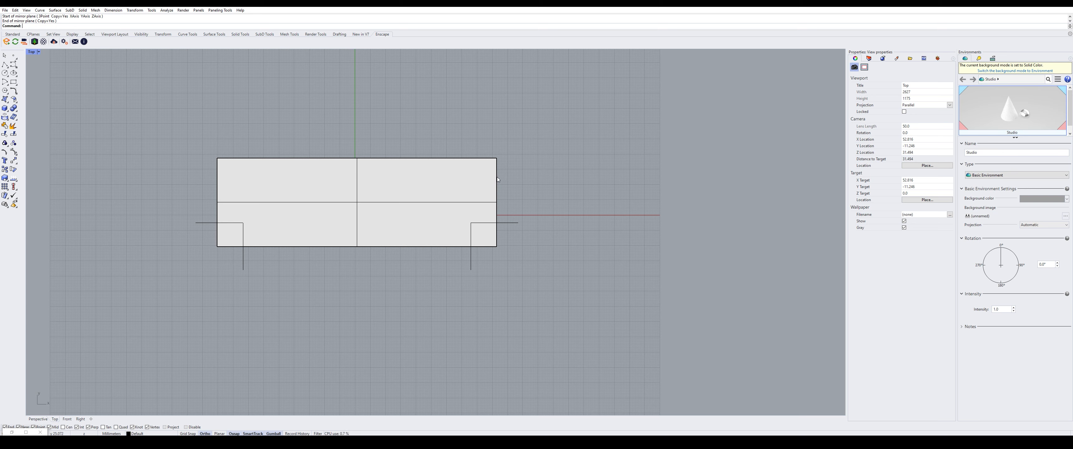
Split the rectangular surface using both L-shaped polylines as cutting objects
click(495, 188)
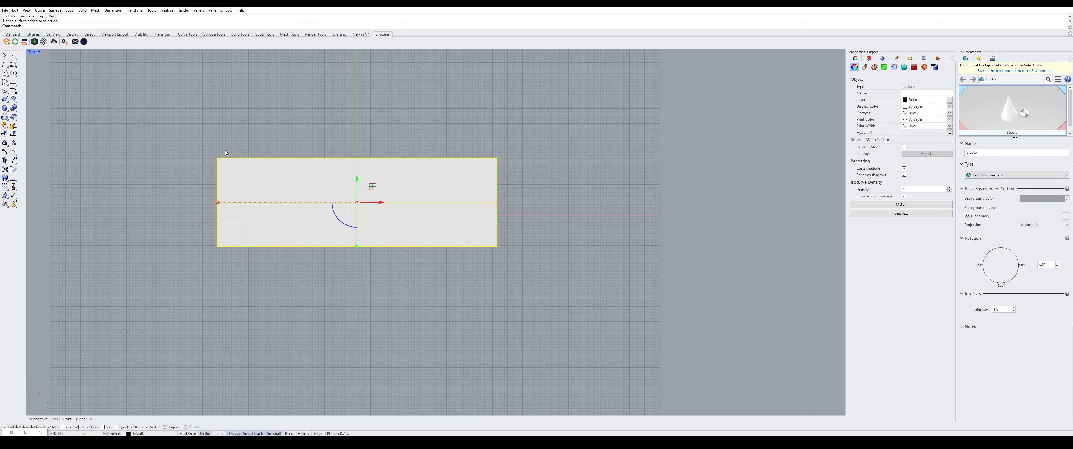
text(split)
key(Return)
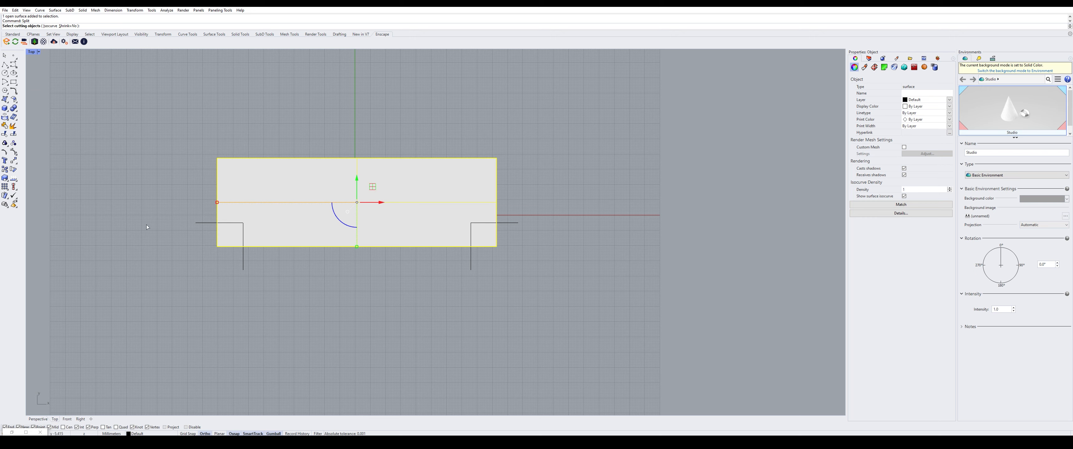
click(225, 223)
click(500, 223)
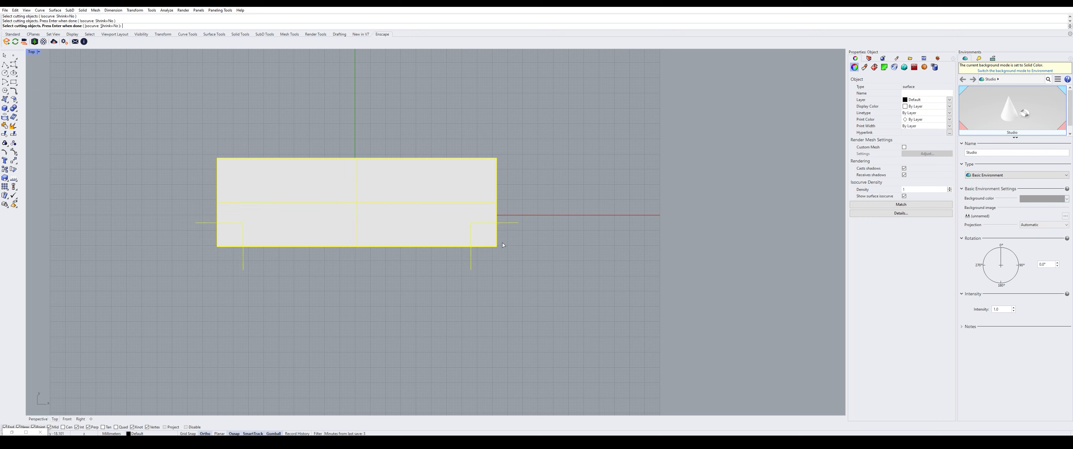
key(Return)
Join the main surface with the two small lower corner pieces into one polysurface
click(483, 235)
click(388, 221)
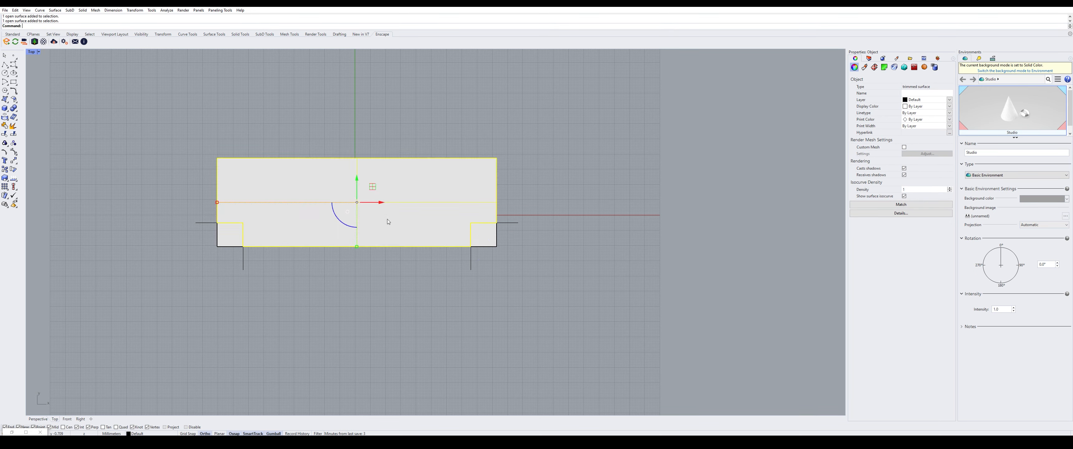
click(230, 234)
click(375, 217)
click(492, 241)
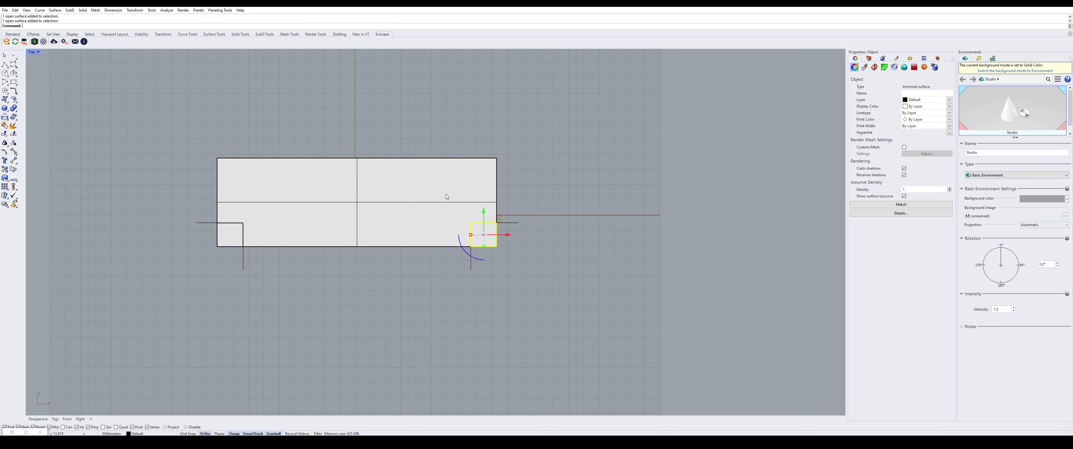
click(447, 197)
shift+click(231, 238)
text(j)
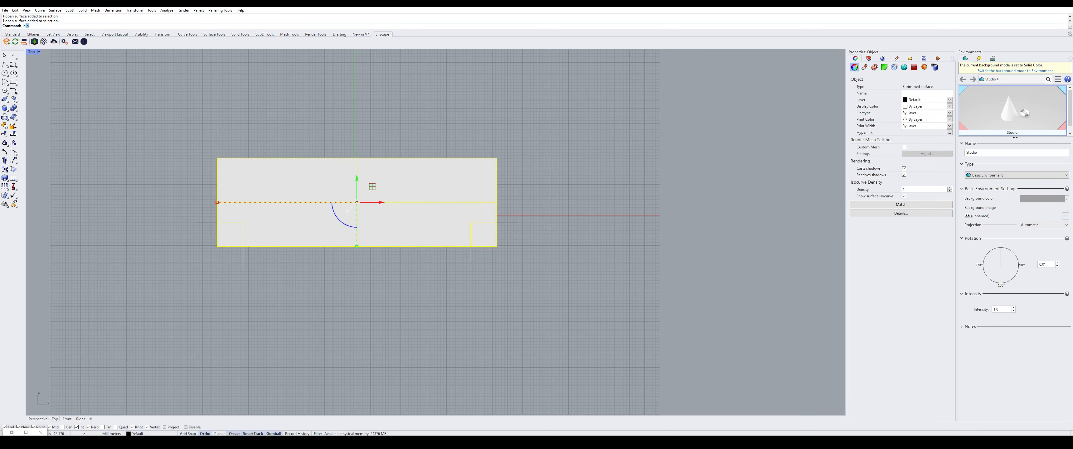
key(Return)
Launch Grasshopper beside the Rhino viewport and place the Ameba component that converts a Brep to AmebaGeo
text(Grasshopper)
key(Return)
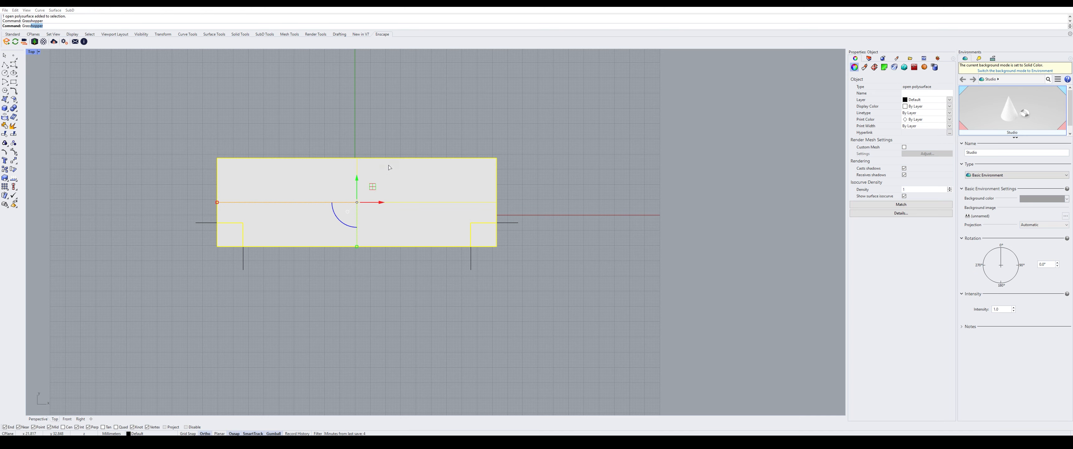
drag(413, 122, 691, 90)
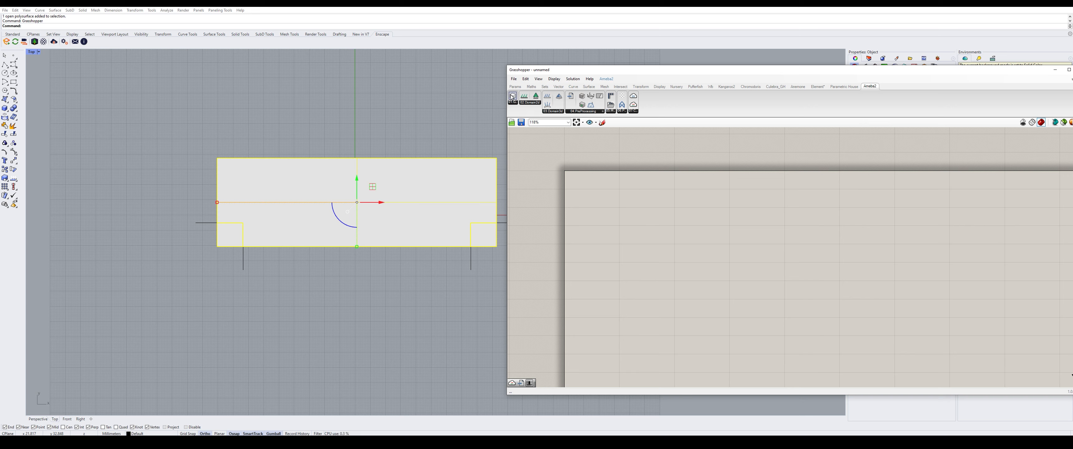
drag(676, 219, 705, 228)
Add a Brep parameter wired to the AmebaGeo component's Brep input and assign the joined polysurface to it
double_click(636, 219)
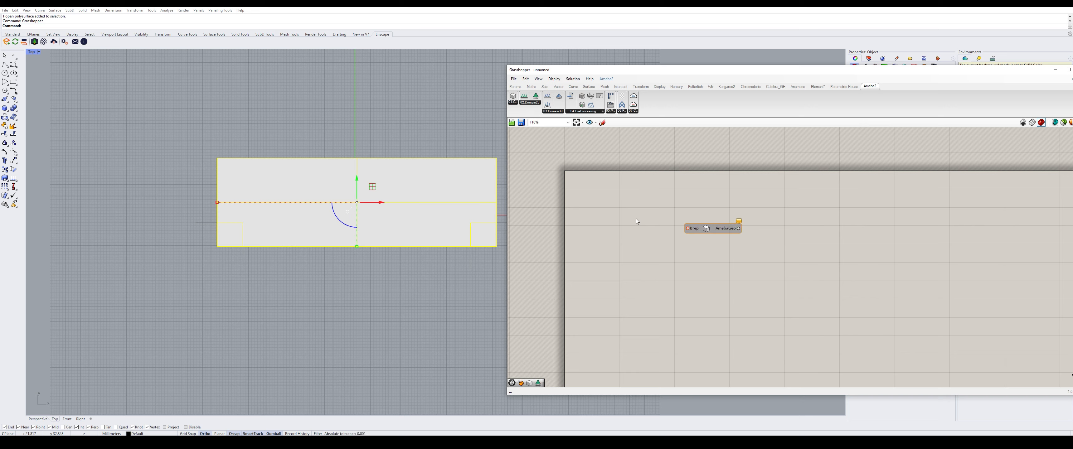
text(brep)
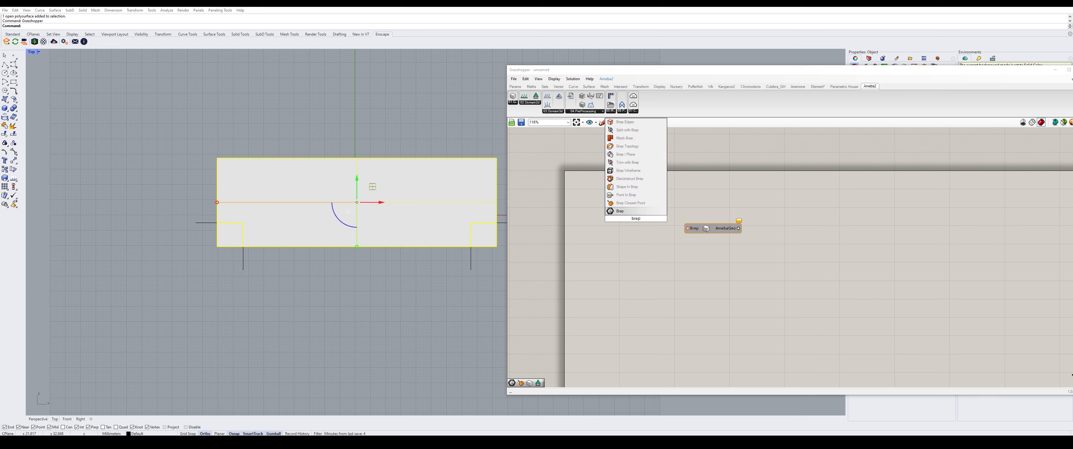
key(Return)
mouse_move(648, 227)
mouse_down()
mouse_move(688, 229)
mouse_move(637, 230)
mouse_up()
right_click(637, 231)
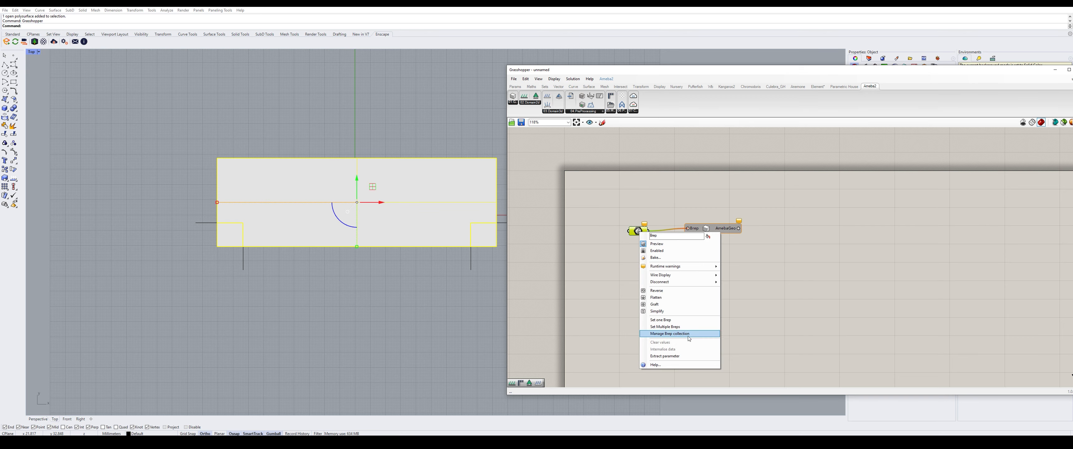
click(662, 319)
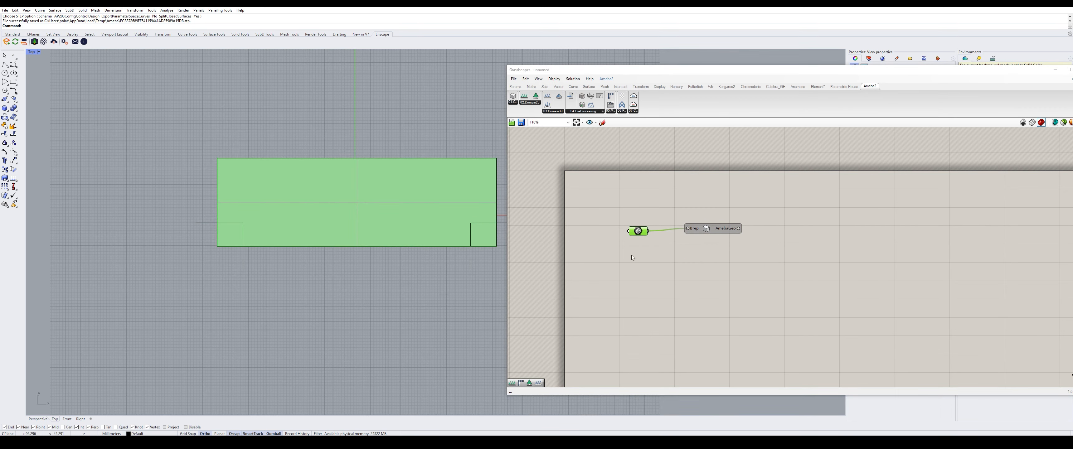
Place Ameba's 2D Load and Support components one above the other beside the AmebaGeo component
scroll(570, 234, down, 2)
scroll(761, 242, up, 3)
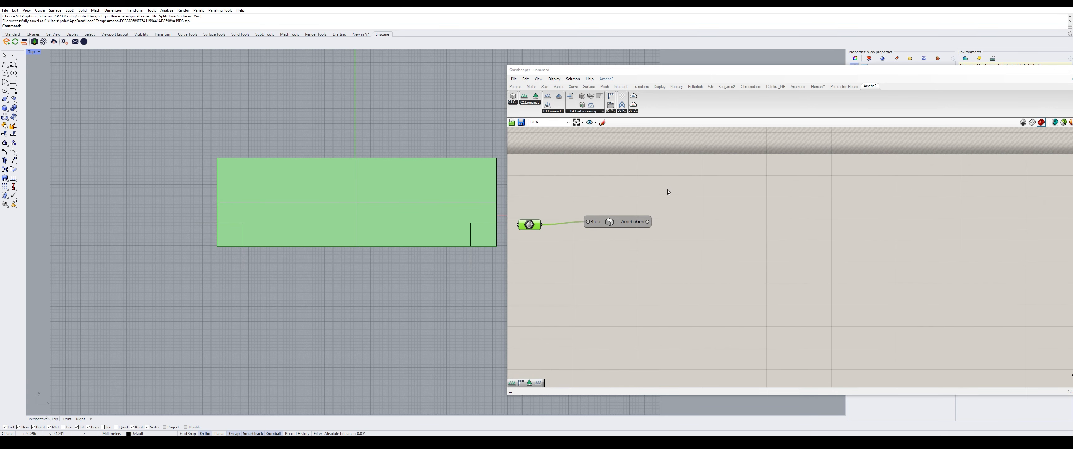
click(524, 97)
click(702, 195)
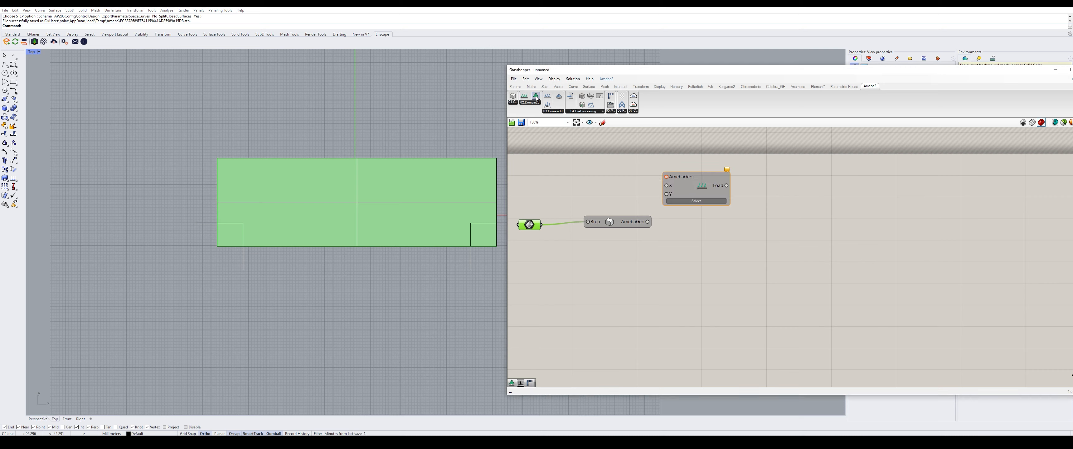
click(536, 97)
click(704, 255)
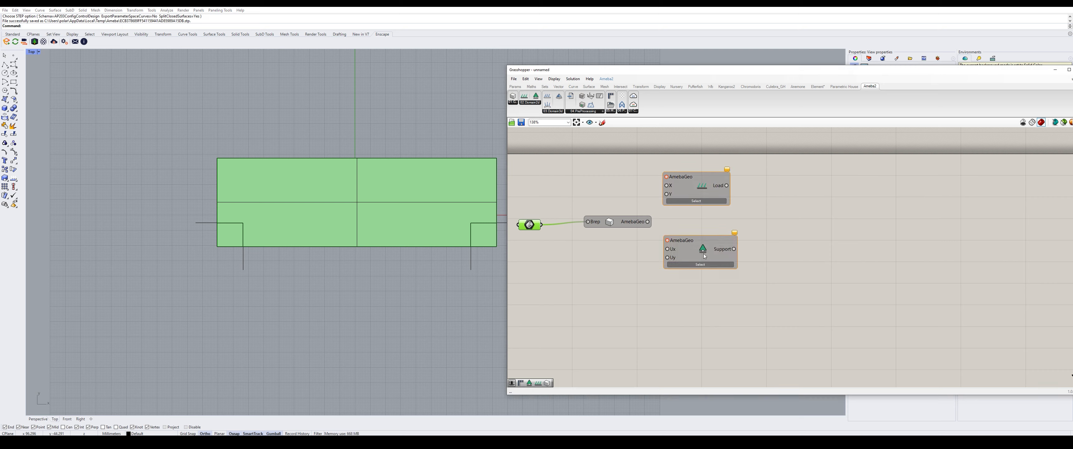
drag(695, 183, 702, 190)
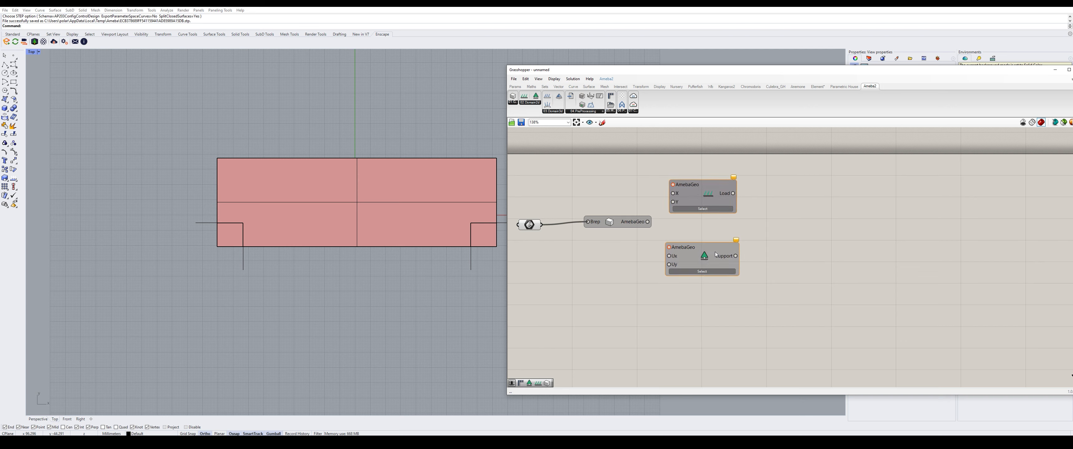
drag(708, 252, 711, 254)
click(709, 225)
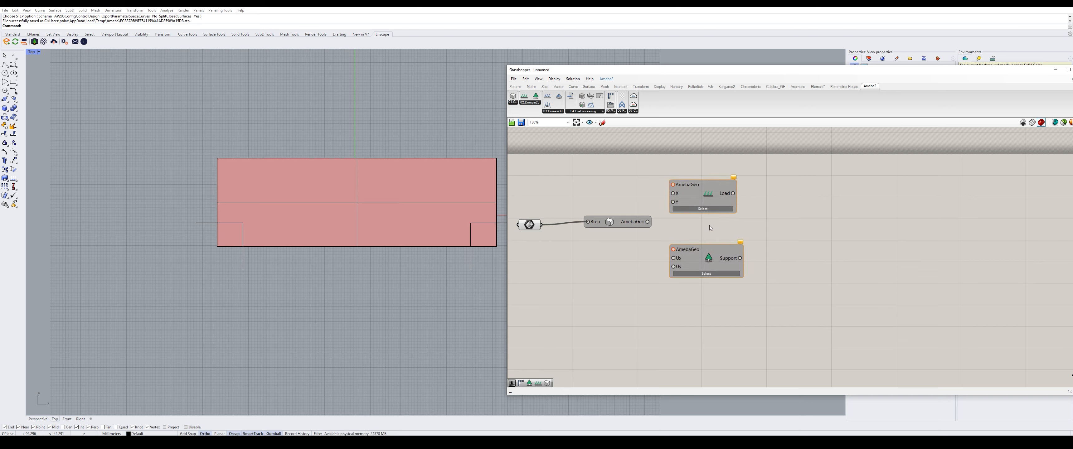
Add a number slider with the value -1 above the AmebaGeo component
double_click(596, 178)
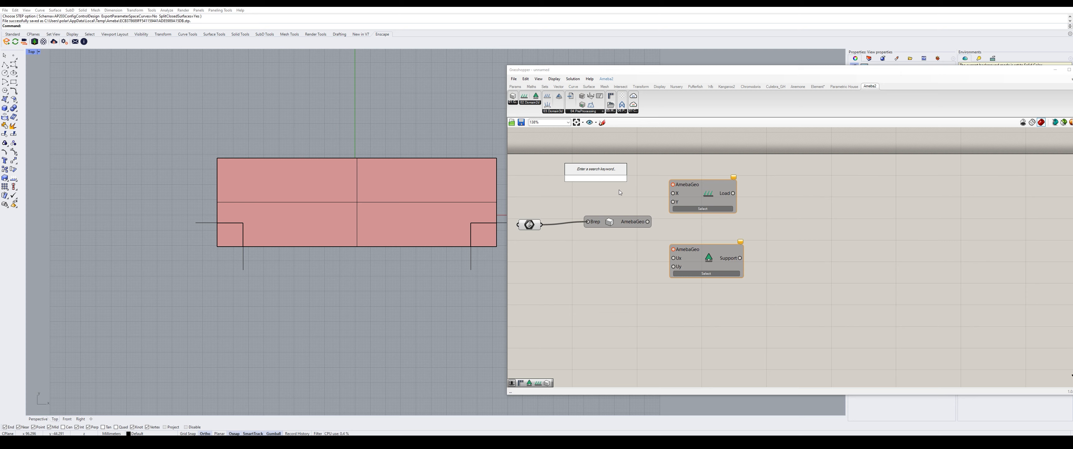
text(-2<)
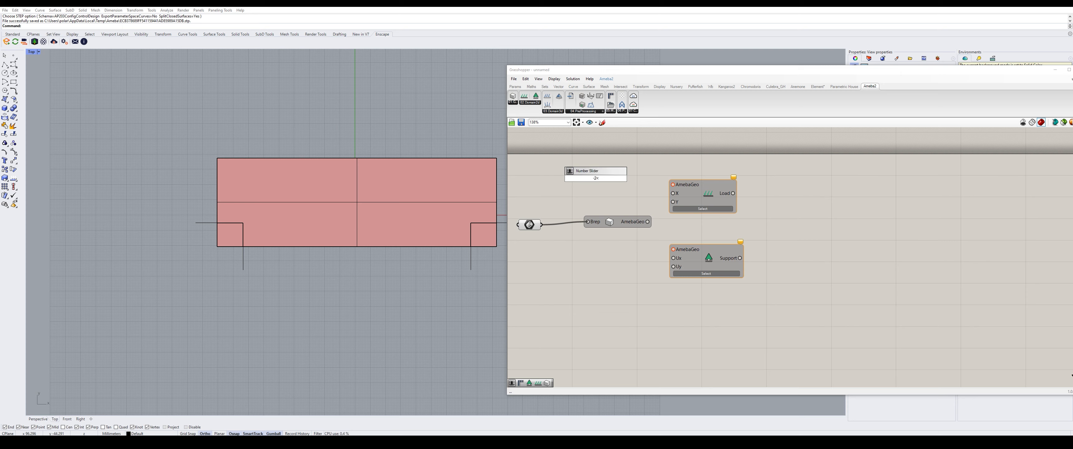
text(10)
key(BackSpace)
text(<))
key(BackSpace)
key(BackSpace)
text(<)0)
key(Return)
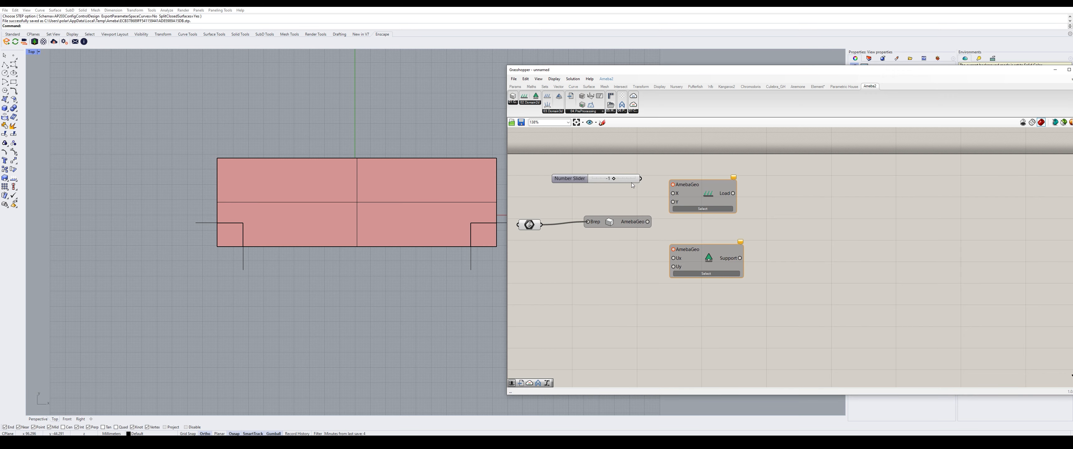
Wire the -1 slider to the Load component's Y input and the AmebaGeo output to both Load and Support
drag(640, 178, 735, 192)
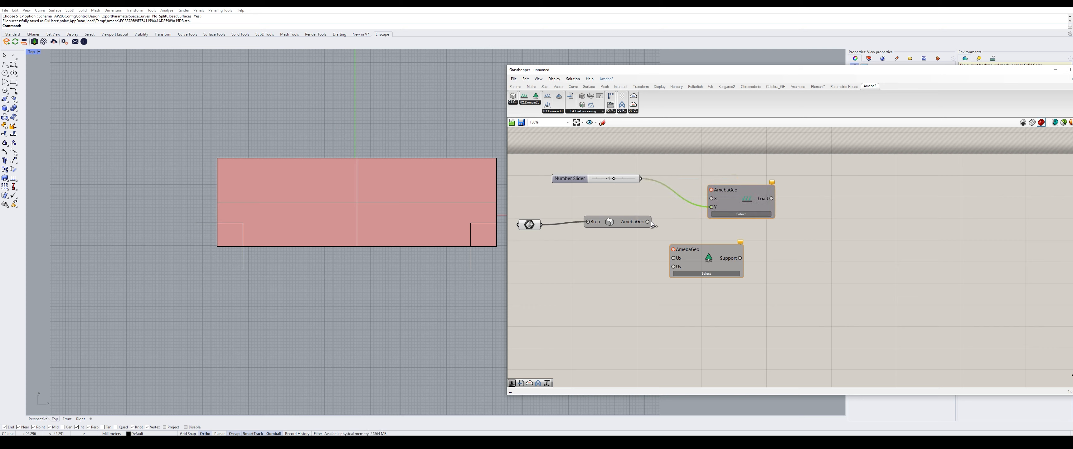
drag(652, 224, 711, 189)
drag(648, 223, 754, 256)
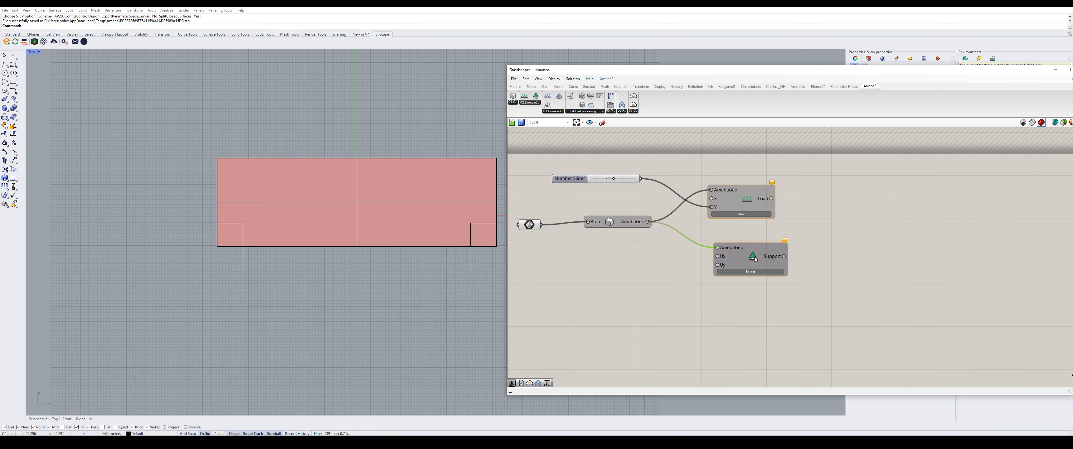
click(735, 231)
Add a number slider with the value 0 beside the Support component and wire it to both Ux and Uy
double_click(655, 270)
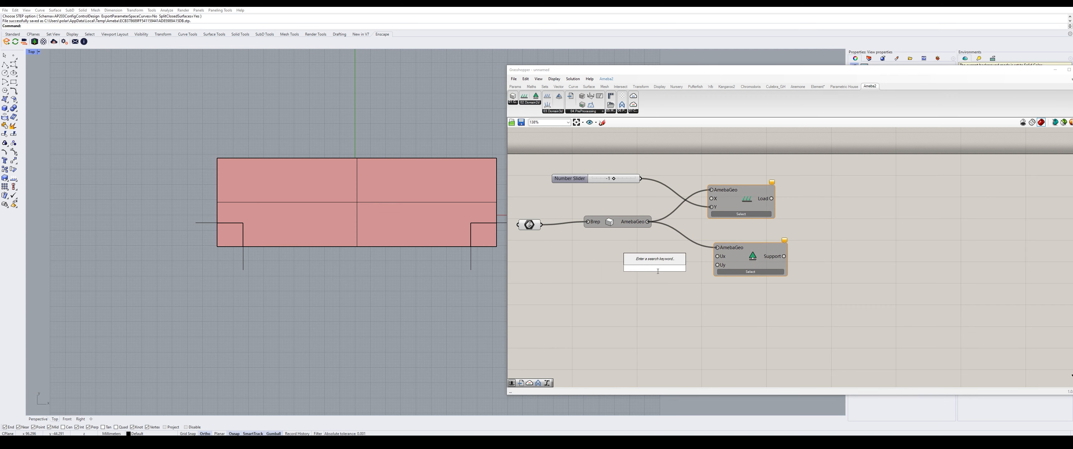
text(0)
key(Return)
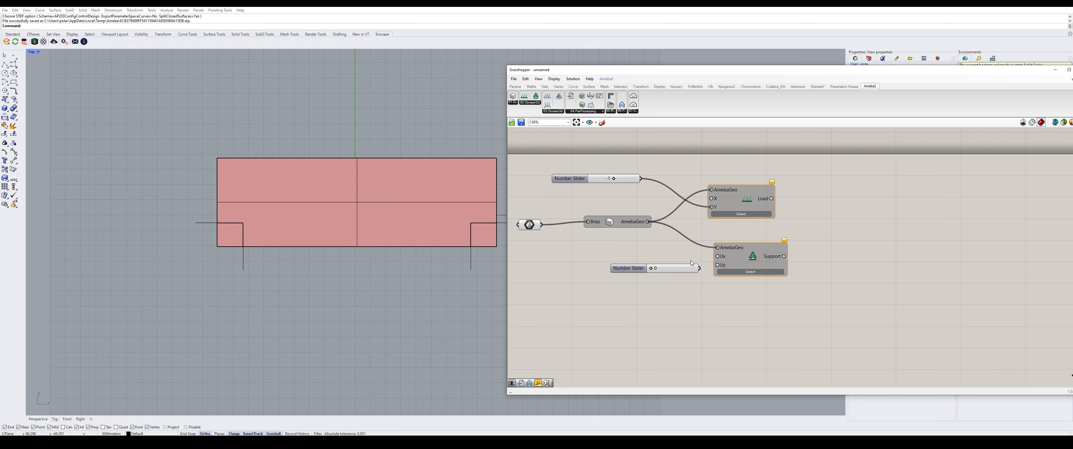
mouse_move(700, 268)
mouse_down()
mouse_move(717, 256)
mouse_move(717, 265)
mouse_up()
drag(629, 269, 620, 266)
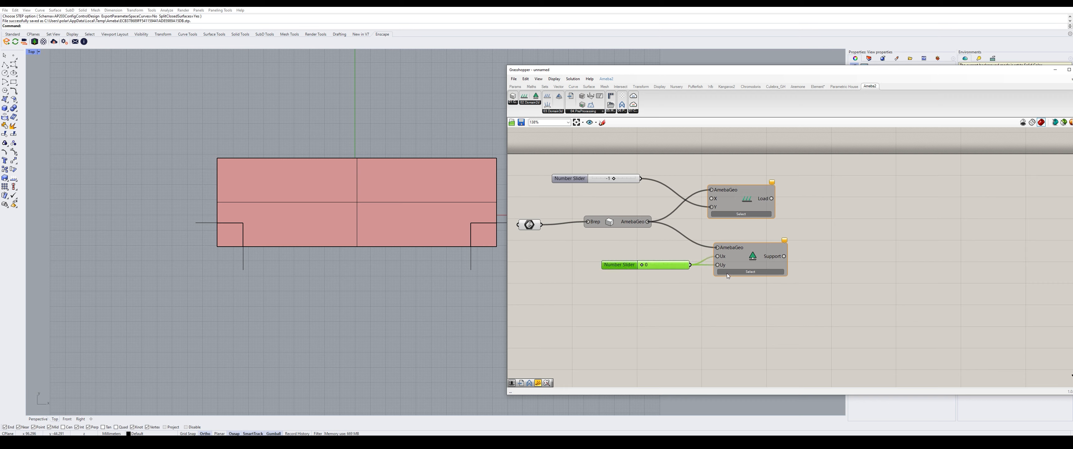
Assign the bottom edges of the two small lower corner pieces to the Support component
click(743, 273)
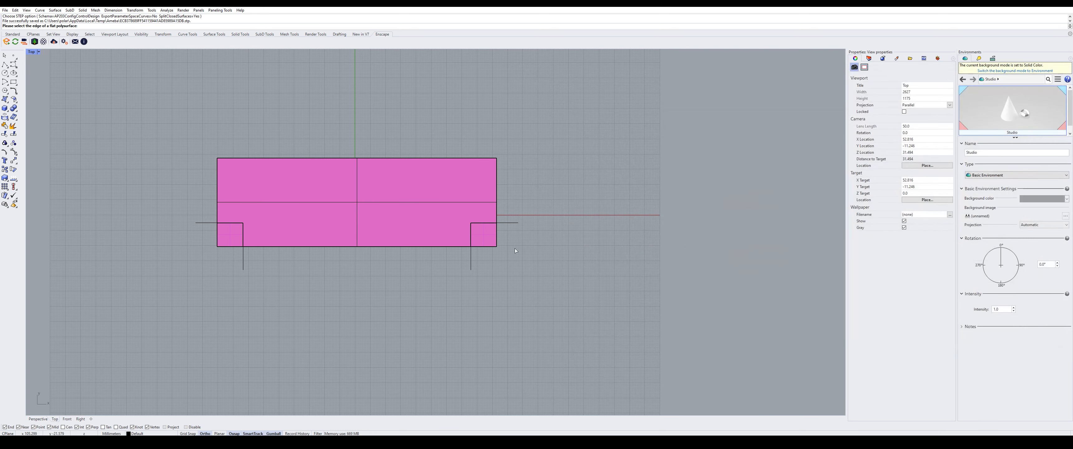
click(486, 247)
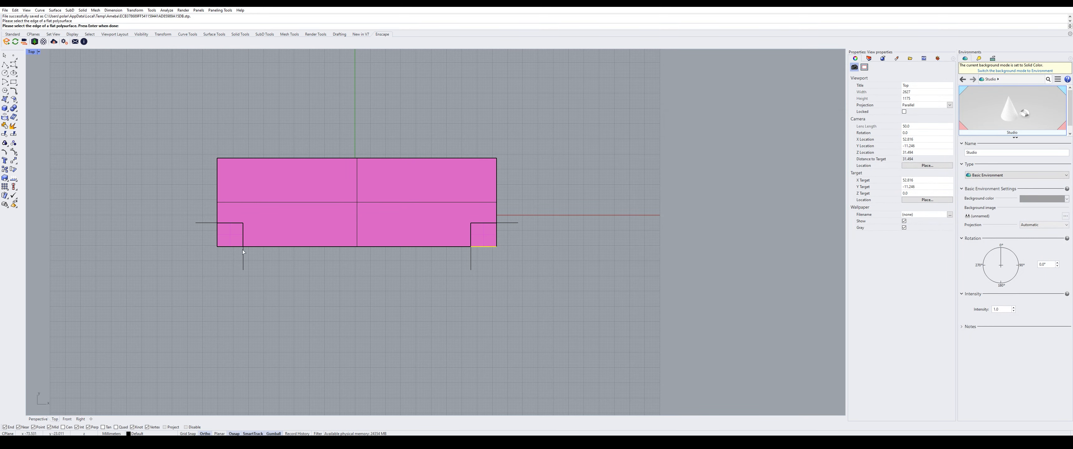
click(227, 247)
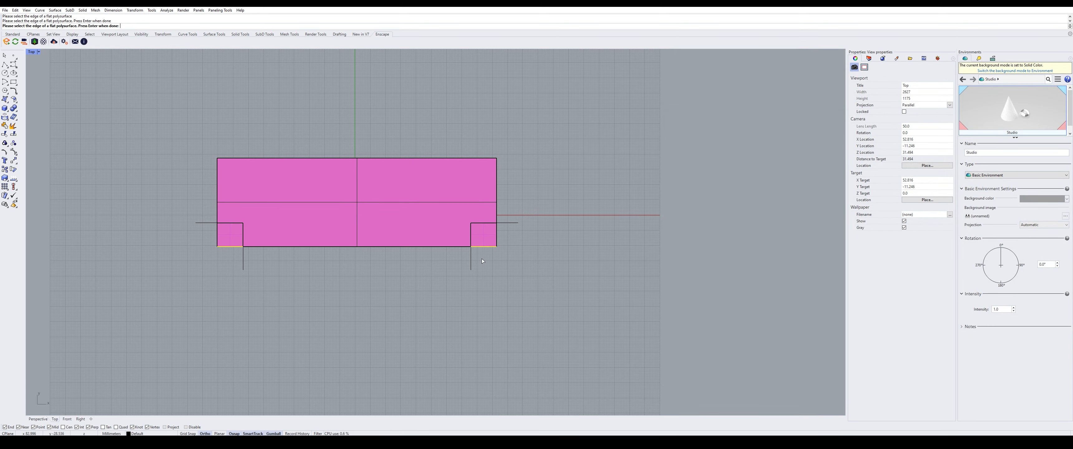
key(Return)
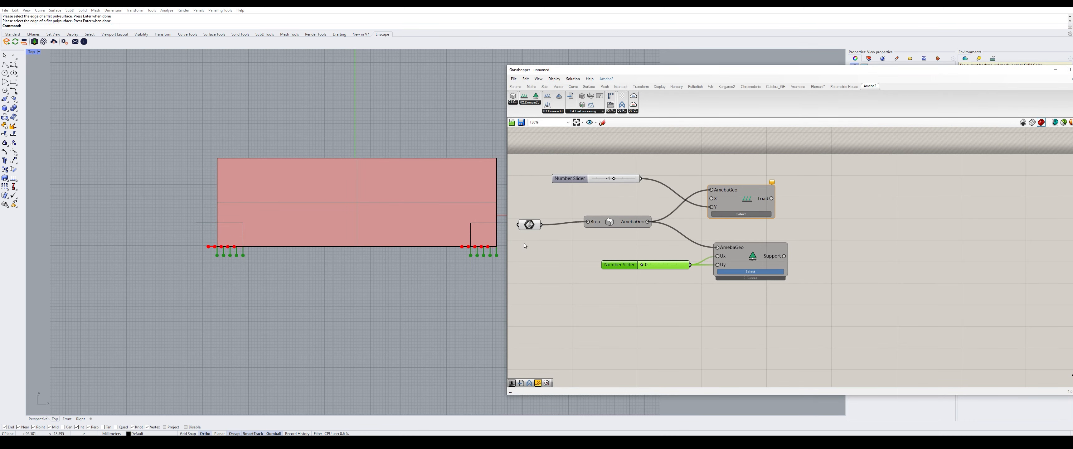
Align the Load component above the Support component and assign the rectangle's top edge to it
drag(747, 208, 760, 209)
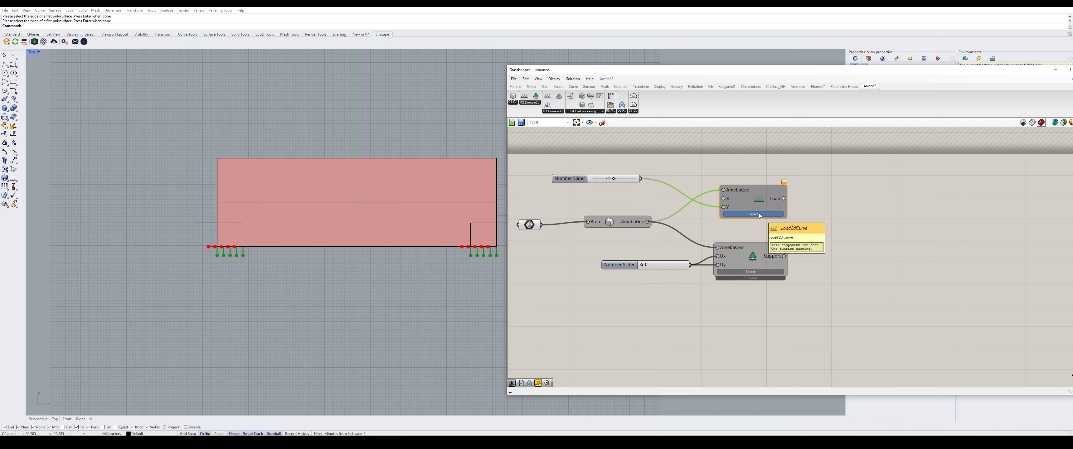
click(760, 215)
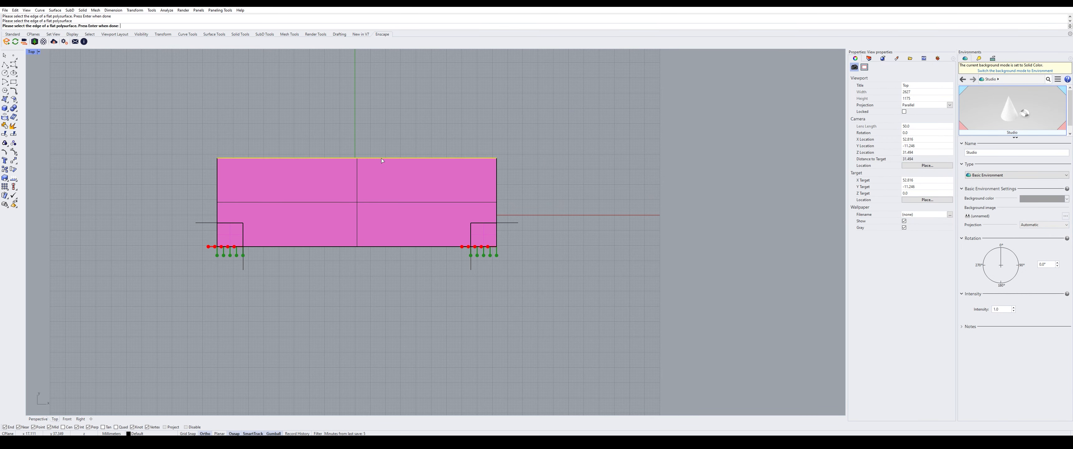
key(Return)
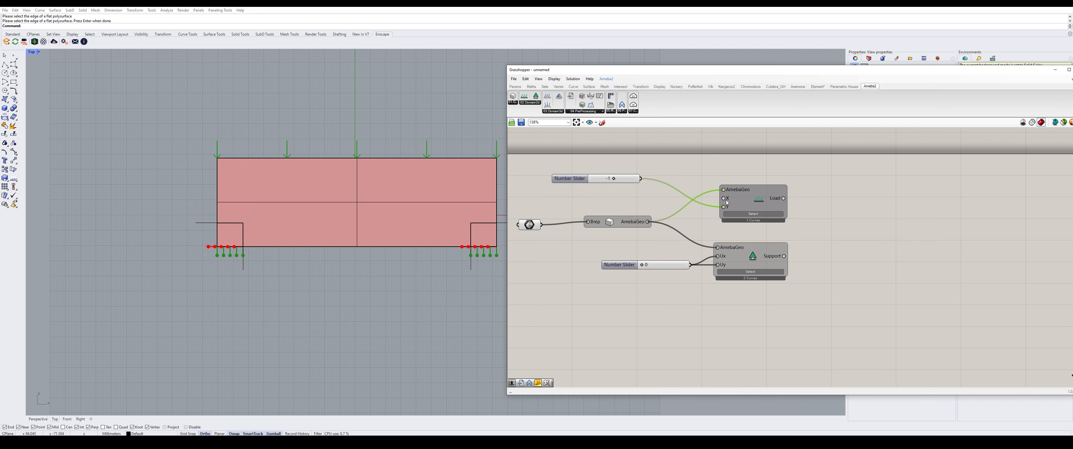
Place Ameba's preprocessing component after Load and Support and wire both of their outputs to its matching inputs
scroll(584, 209, down, 2)
scroll(850, 227, up, 2)
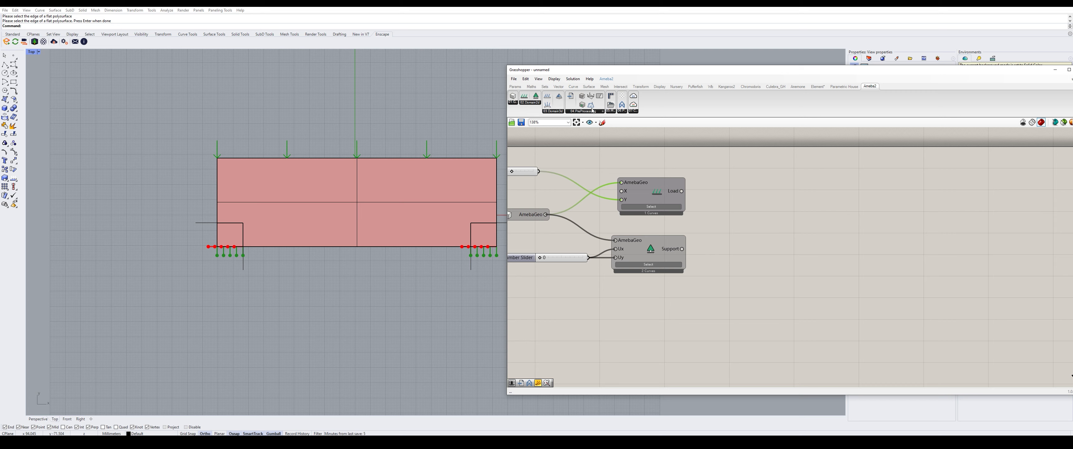
drag(570, 96, 771, 236)
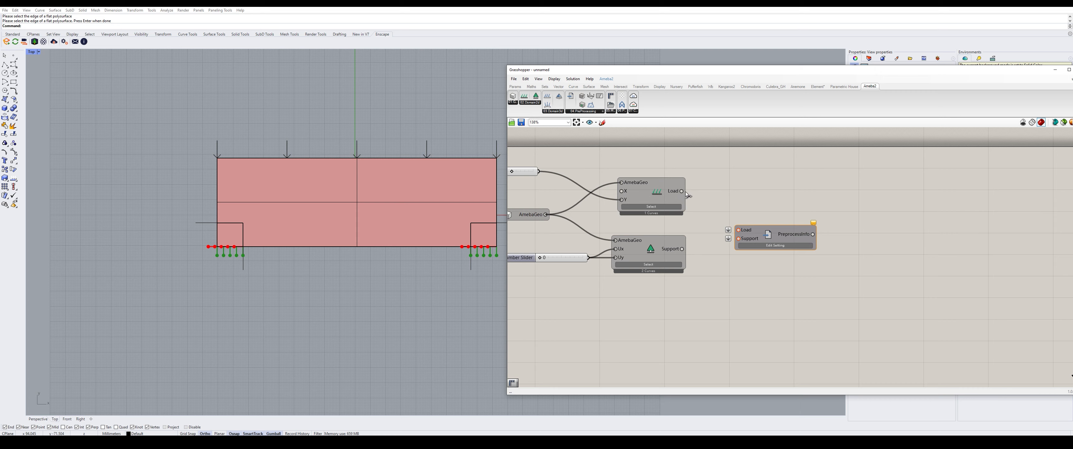
drag(681, 191, 738, 230)
drag(681, 249, 739, 238)
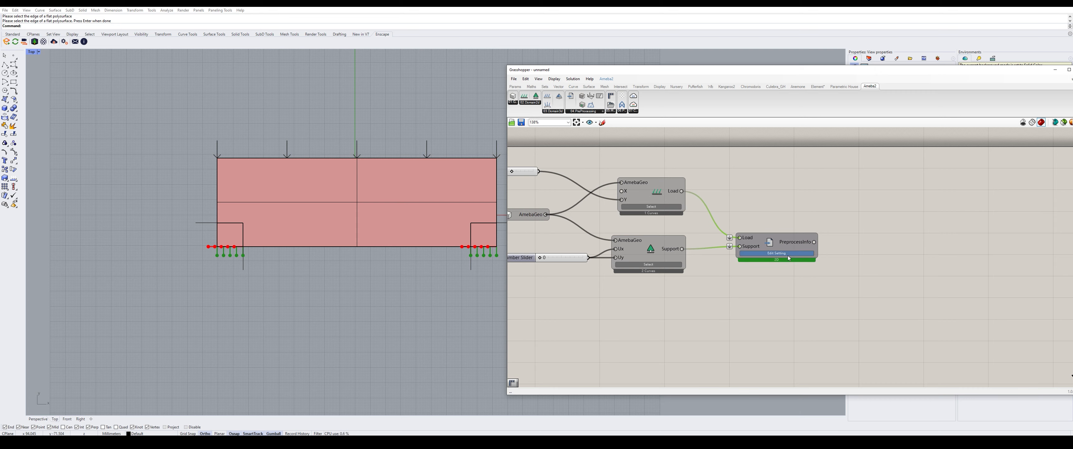
Accept the preprocessing settings with BESO topology optimization as the solver type and ABS as the material
click(781, 253)
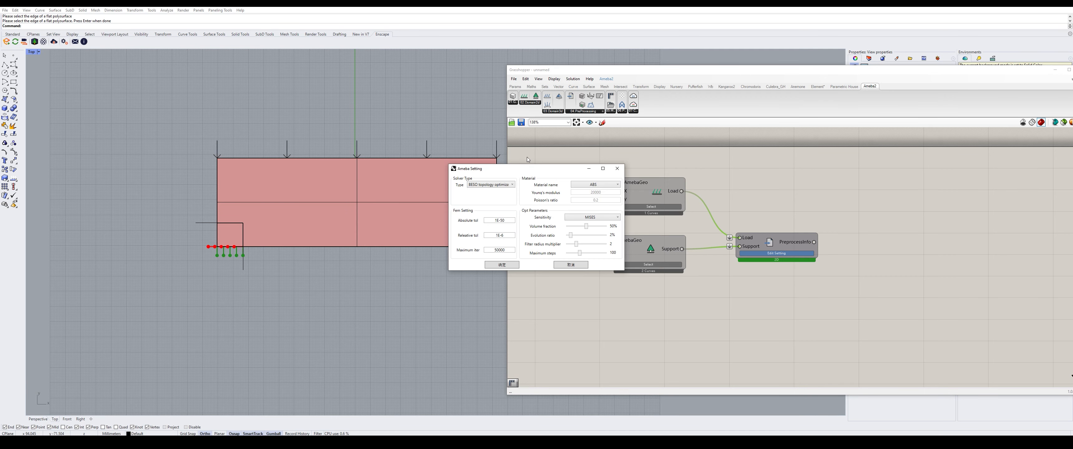
click(500, 184)
click(502, 185)
click(597, 185)
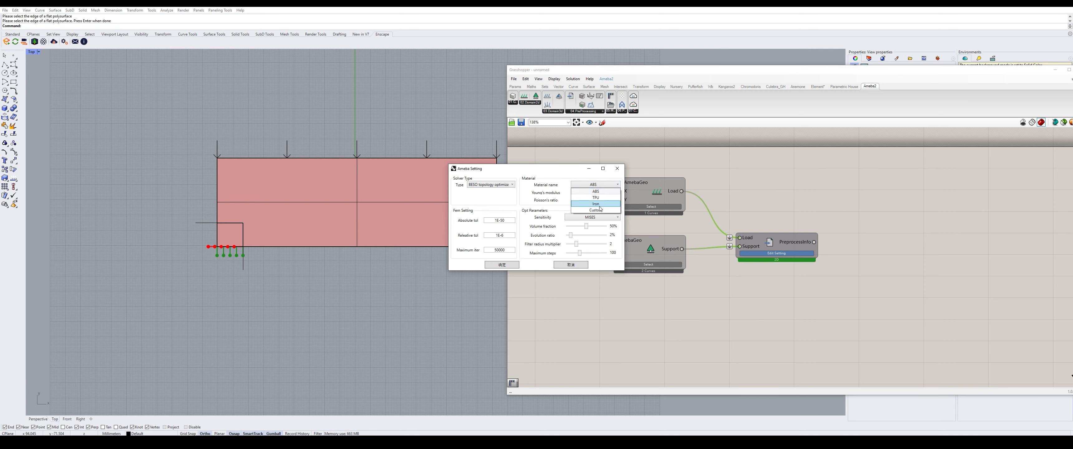
click(600, 190)
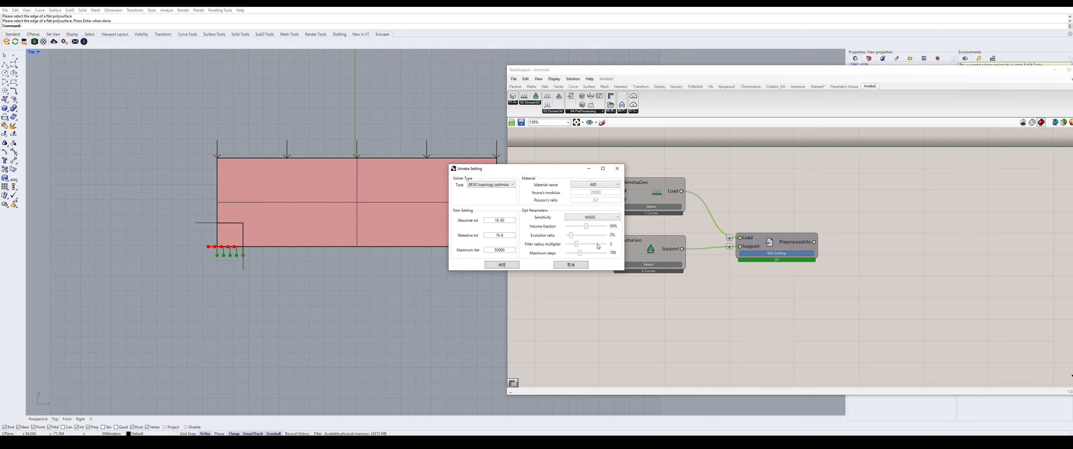
click(502, 265)
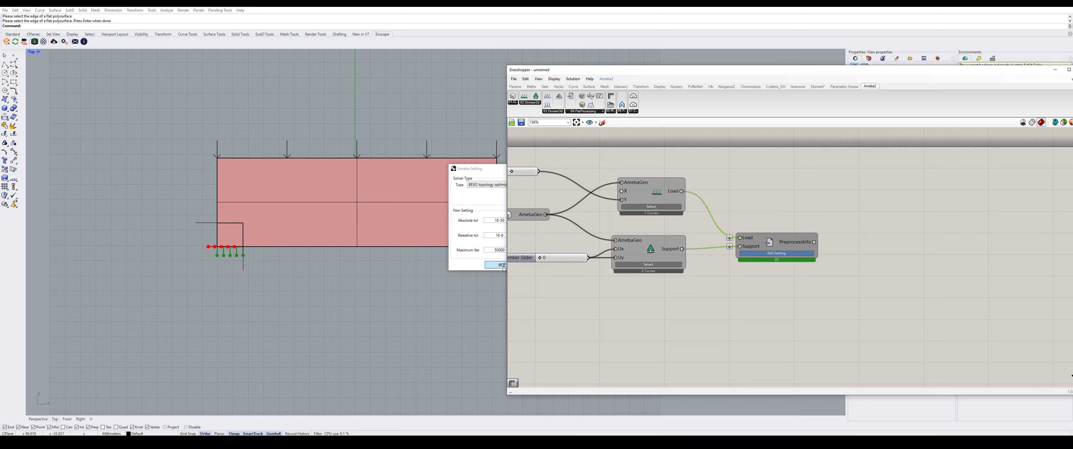
Place Ameba's meshing component after the preprocessing component and wire the PreprocessInfo output to its PreprocessInfo input
scroll(680, 206, down, 2)
scroll(867, 225, up, 2)
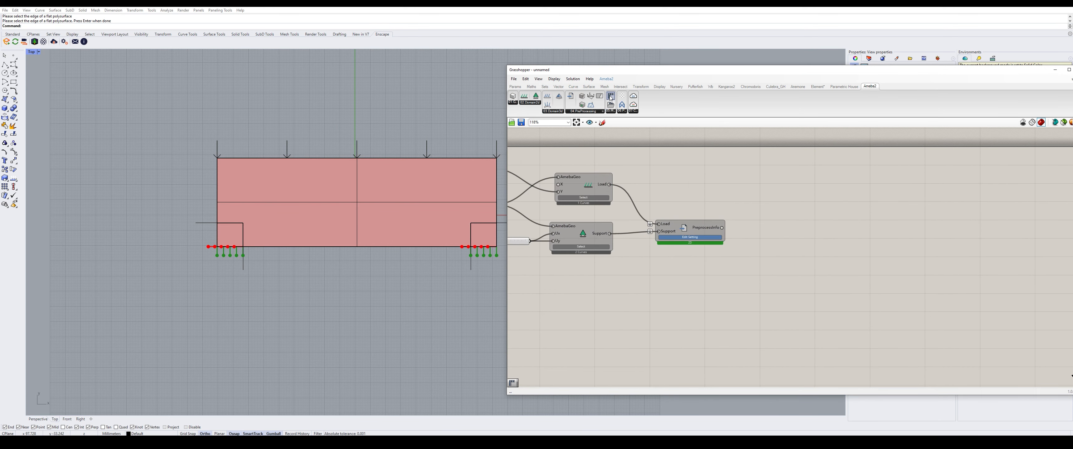
drag(610, 98, 816, 278)
drag(721, 227, 811, 243)
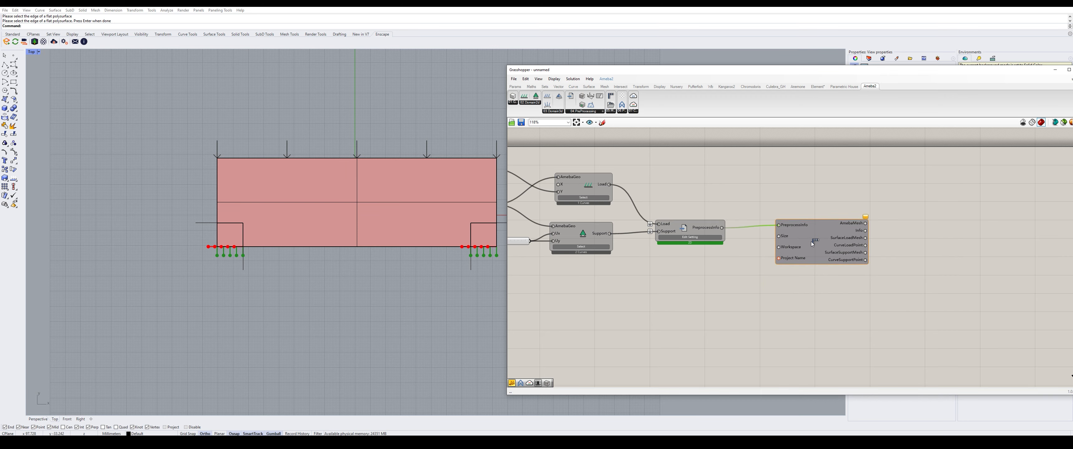
Add a panel containing the path D:\\Ameba below the preprocessing component
double_click(711, 278)
text(panel)
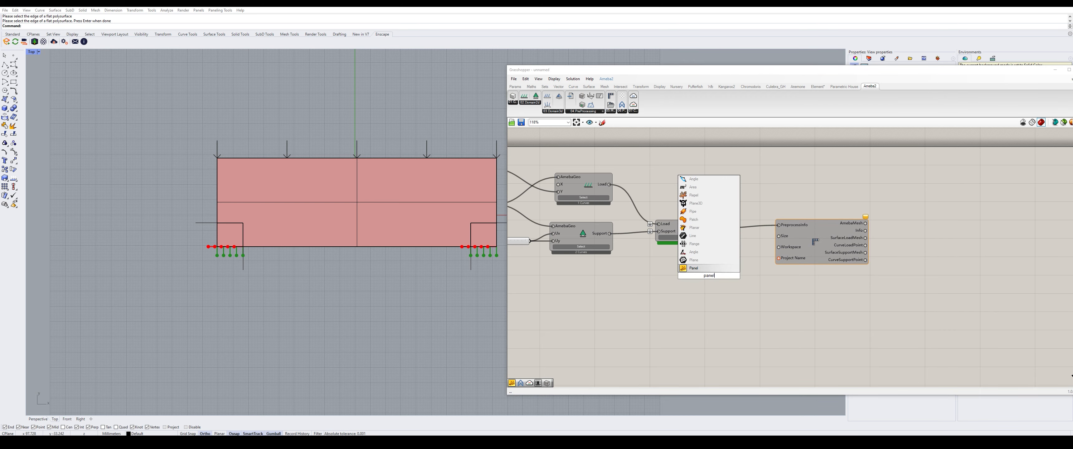
key(Return)
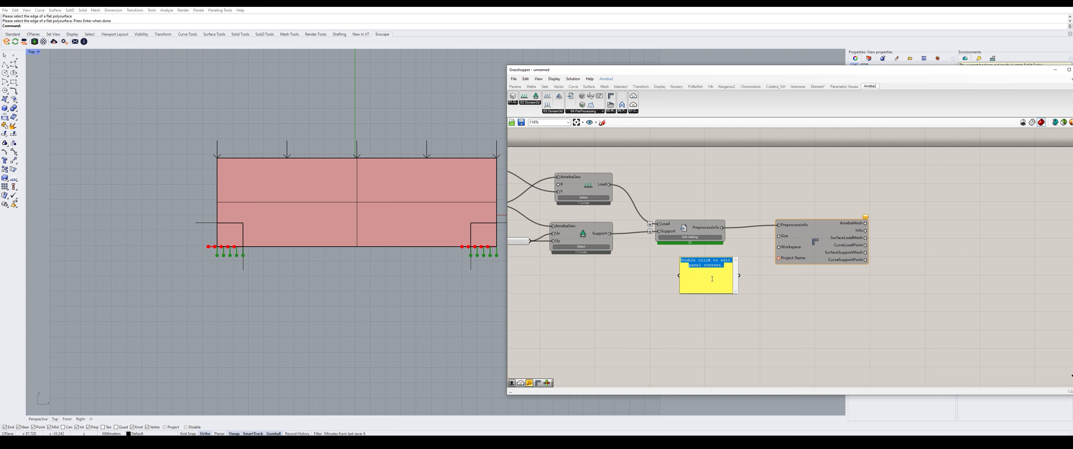
text(D)
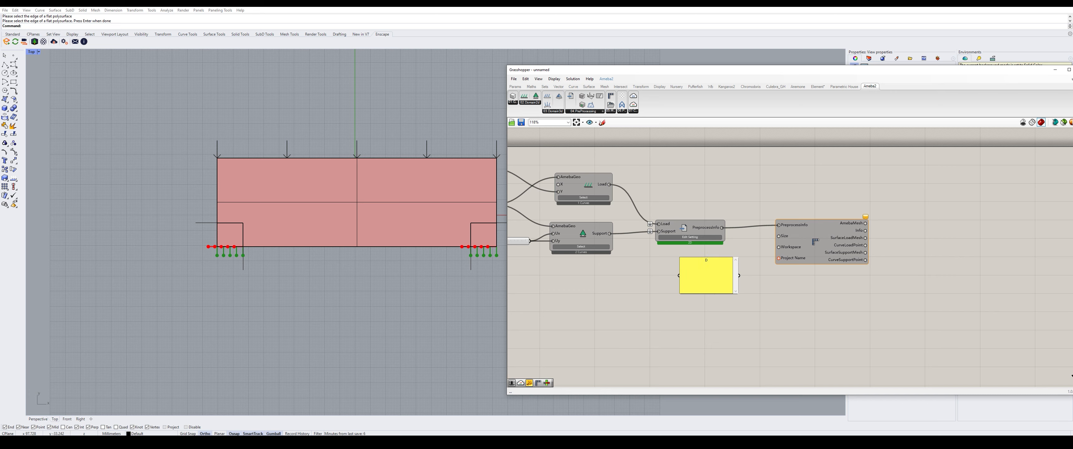
text(:\\Ameba)
click(759, 270)
Add a second panel containing nondesign2dtest and place it just below the path panel
double_click(705, 308)
text(panel)
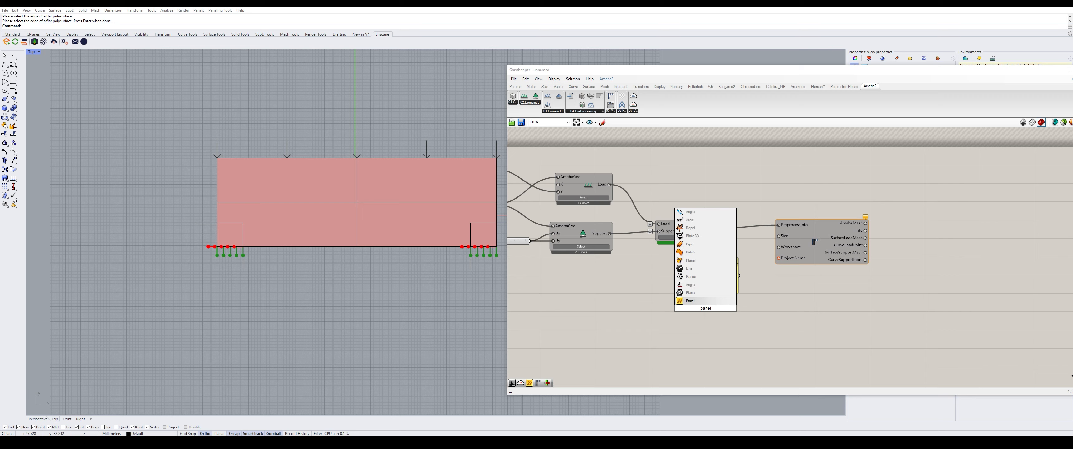
click(708, 301)
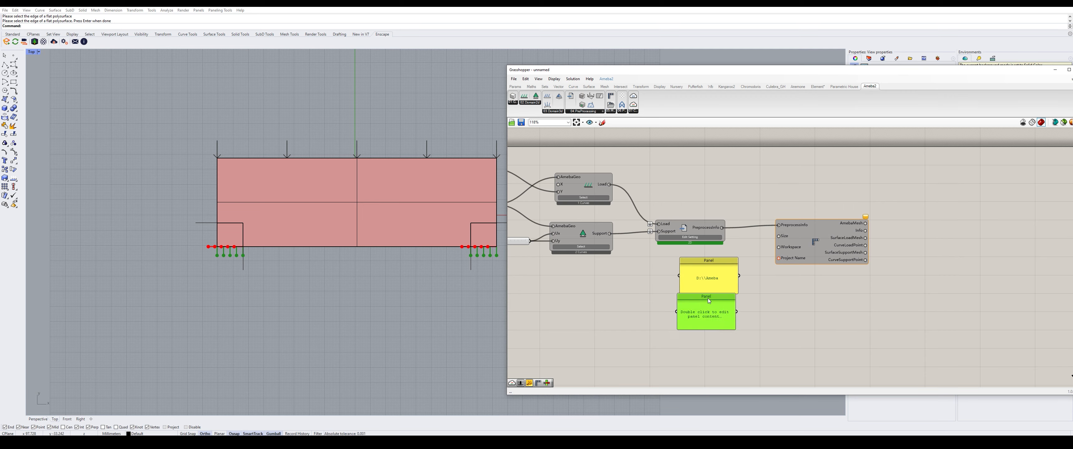
double_click(713, 321)
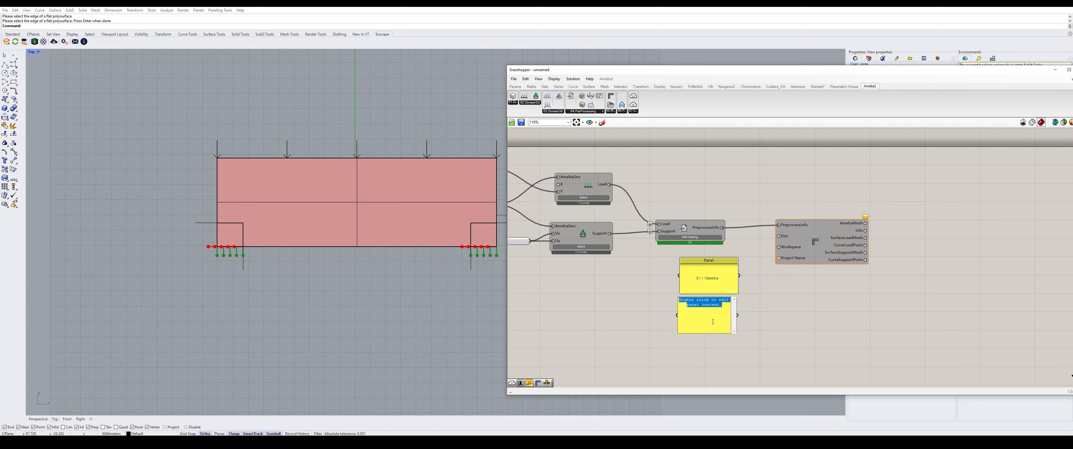
text(n)
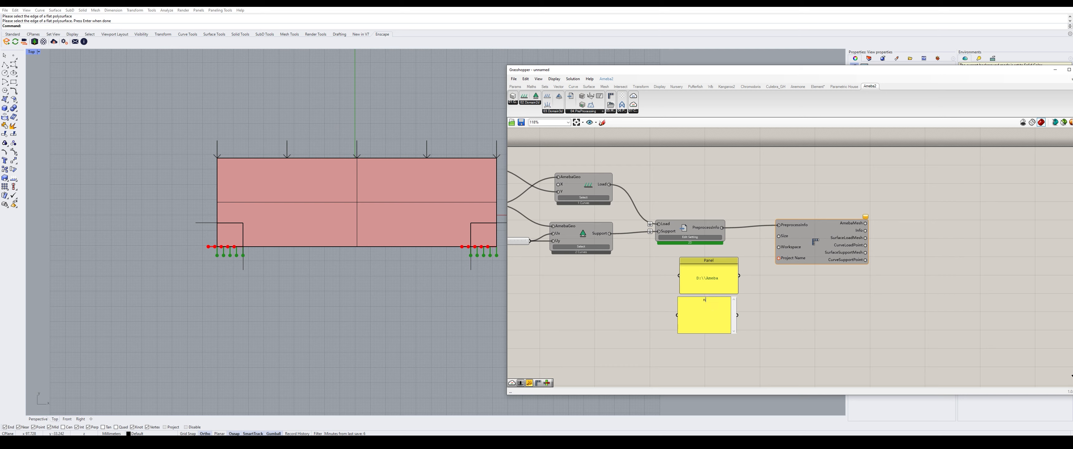
text(design2dtest)
click(796, 311)
drag(723, 302, 729, 305)
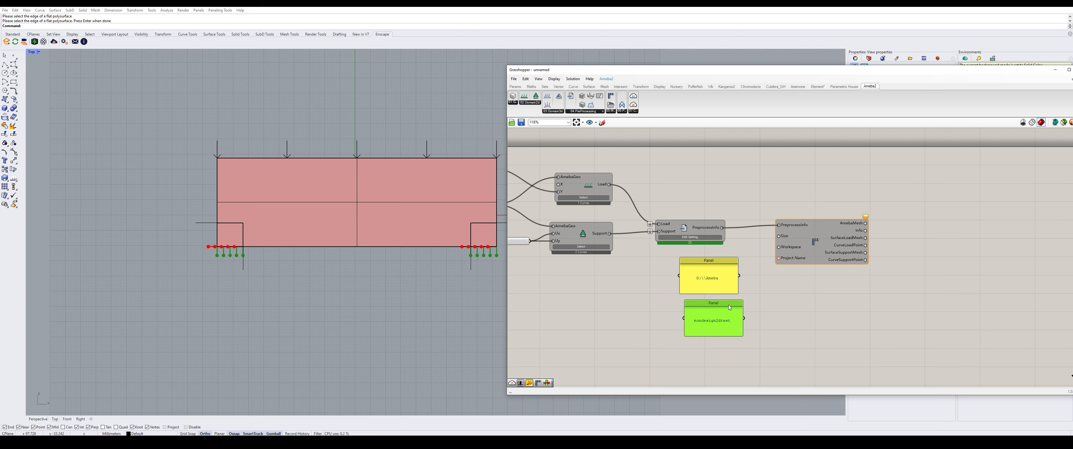
Wire the path panel to the meshing component's Workspace input and the nondesign2dtest panel to Project Name
drag(725, 265, 778, 247)
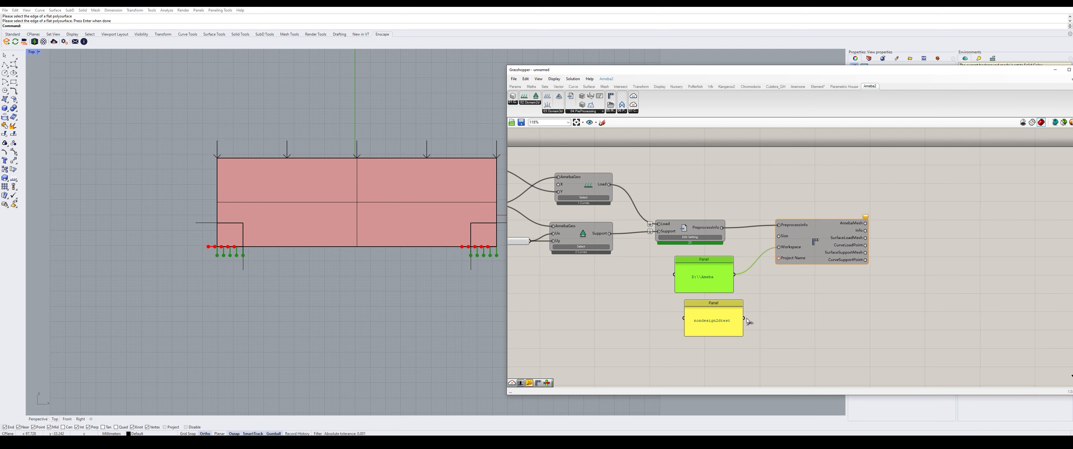
drag(744, 317, 778, 258)
click(807, 282)
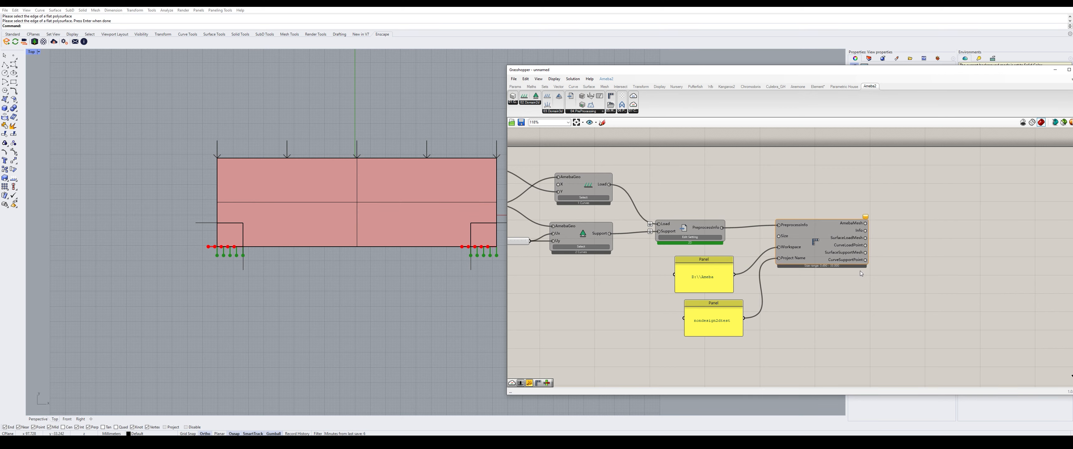
Add a number slider with the value 0.5 above the preprocessing component and wire it to the meshing component's Size input
scroll(860, 272, up, 2)
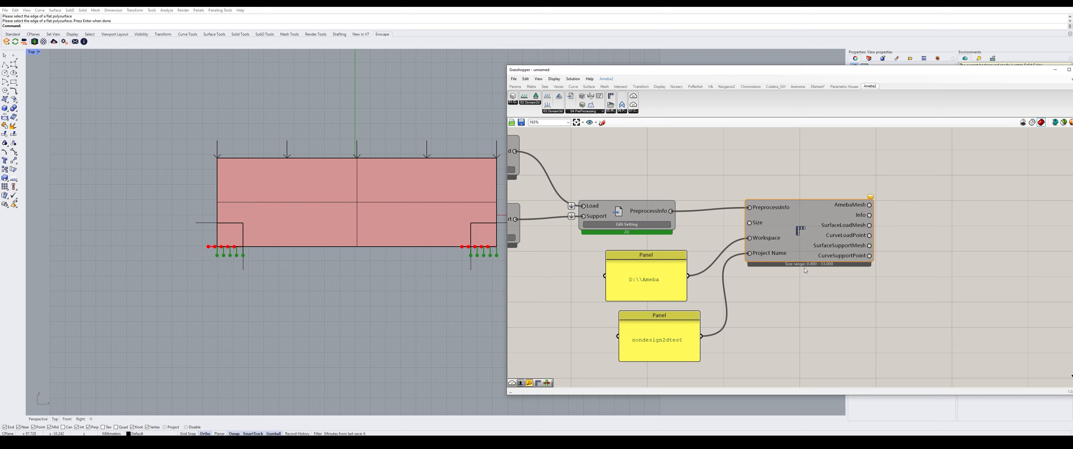
double_click(701, 165)
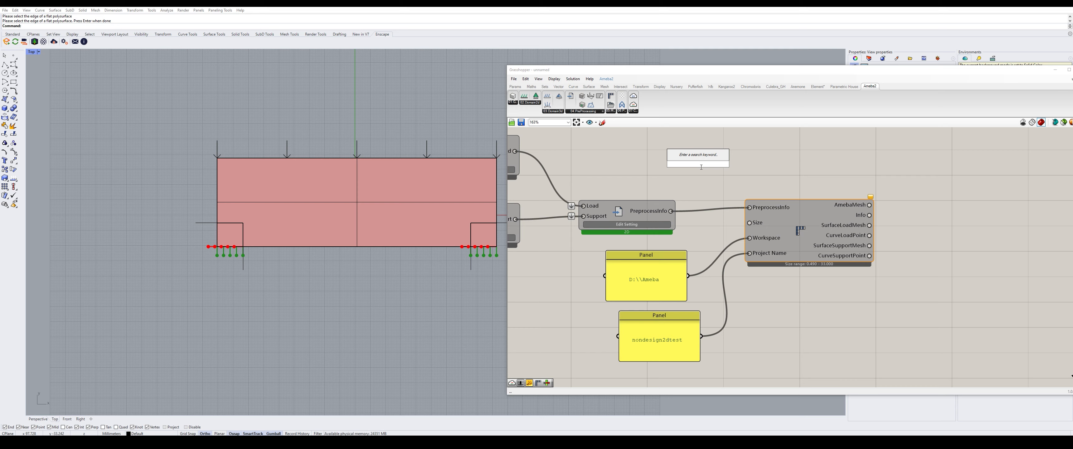
text(0.5)
key(Return)
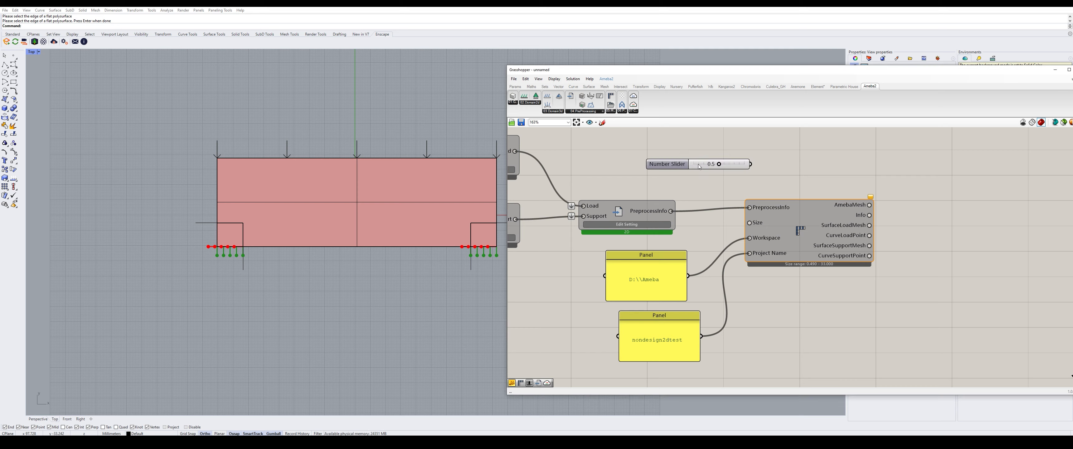
drag(680, 167, 618, 179)
drag(687, 175, 749, 223)
Start the mesh generation on the meshing component
right_click(802, 234)
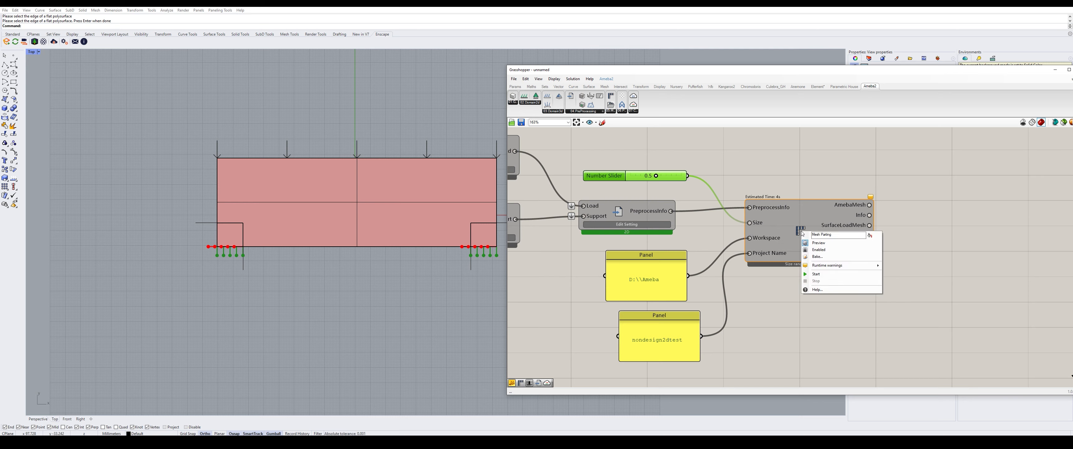
click(833, 274)
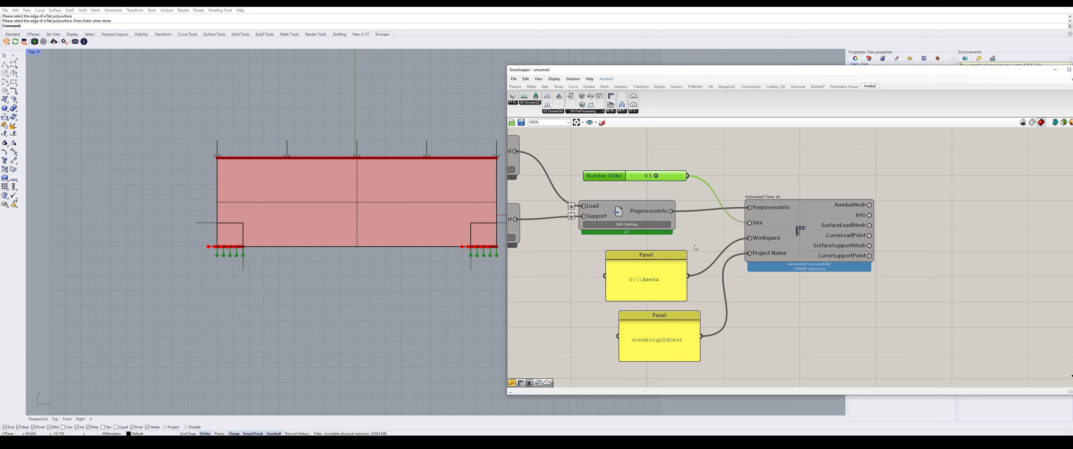
scroll(864, 236, up, 2)
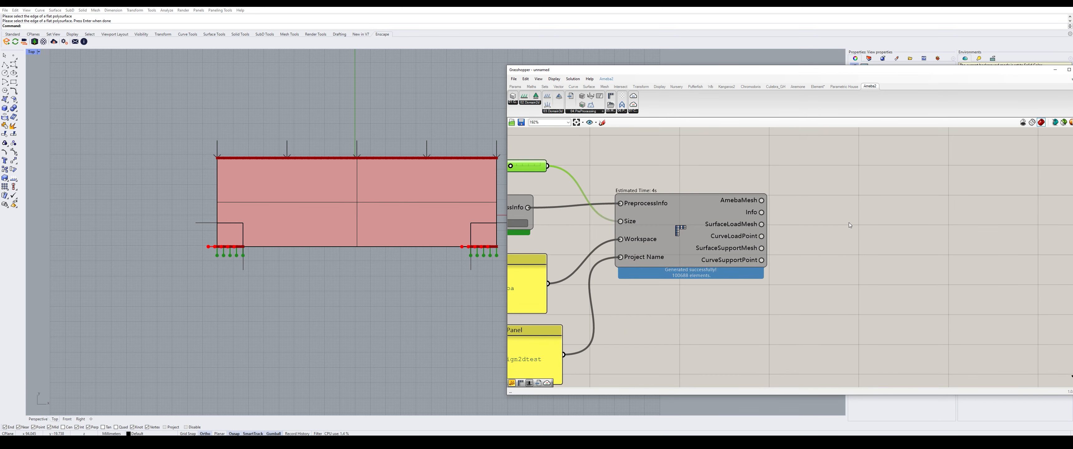
Add an ElementIndexInMesh component beyond the meshing component and wire the AmebaMesh output to its AmebaMesh input
scroll(655, 238, down, 3)
scroll(778, 233, up, 1)
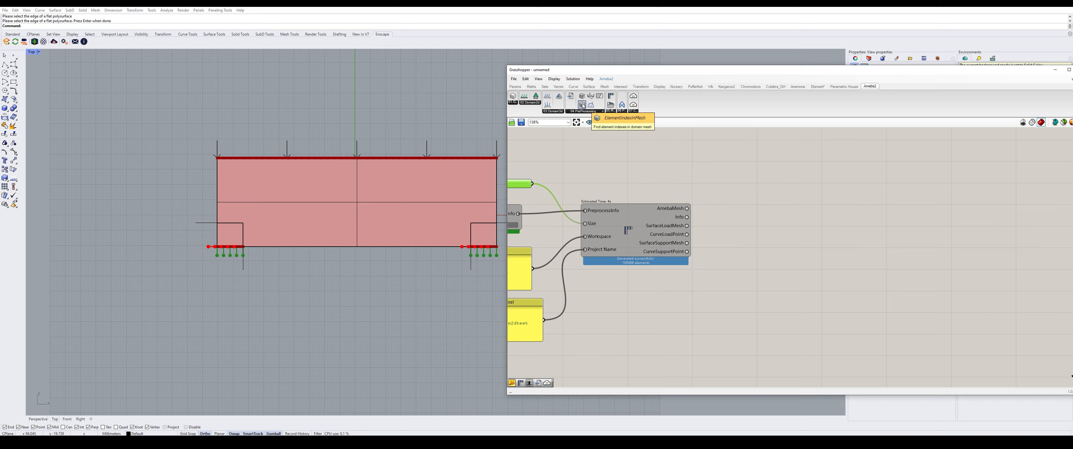
drag(582, 105, 785, 211)
drag(687, 208, 830, 225)
Add a Brep parameter and place it above the connection between the meshing and element index components
double_click(726, 168)
text(brep)
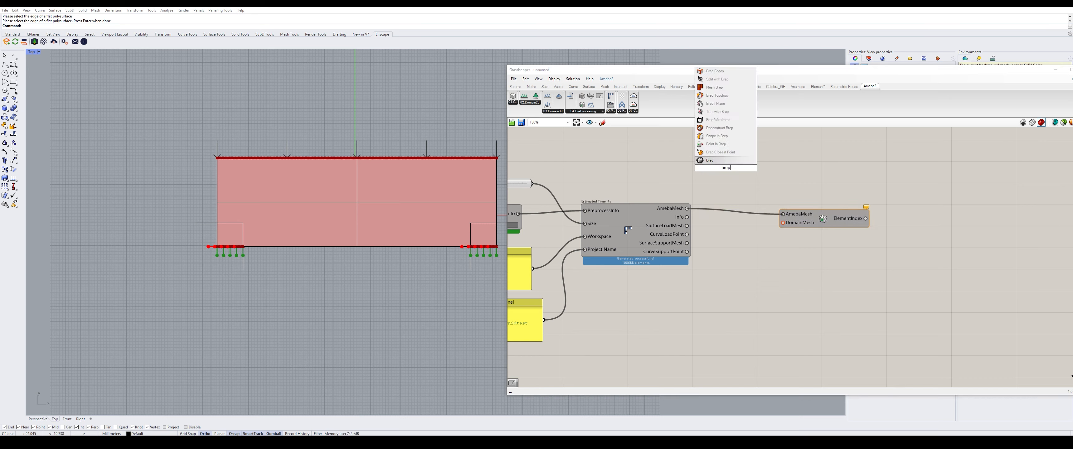
key(Return)
drag(727, 169, 737, 183)
click(734, 167)
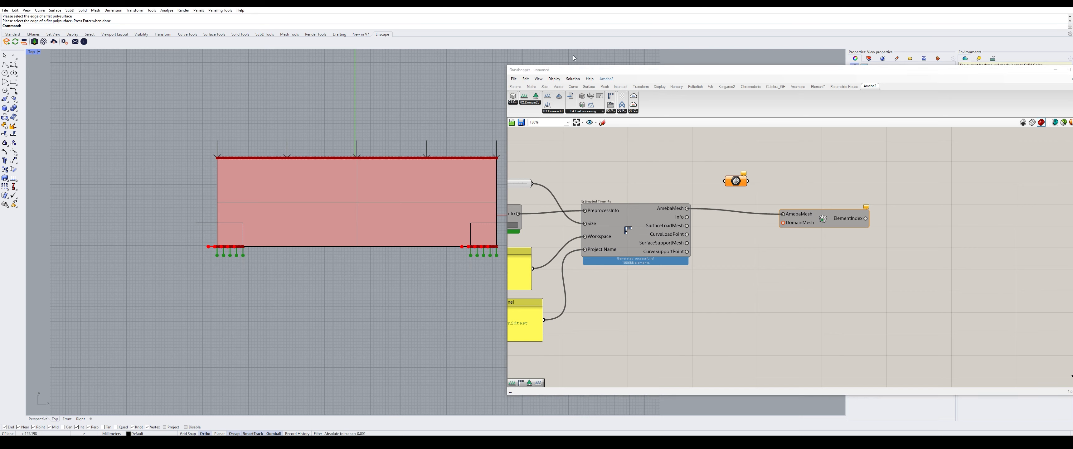
Draw a box in Rhino that covers the full loaded top edge of the surface, and set its height upward in the Perspective view
click(5, 108)
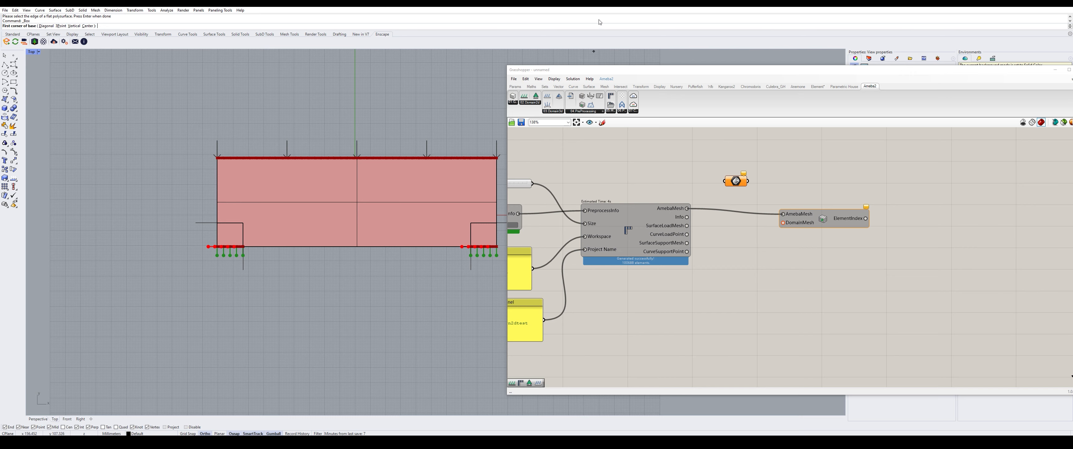
click(199, 144)
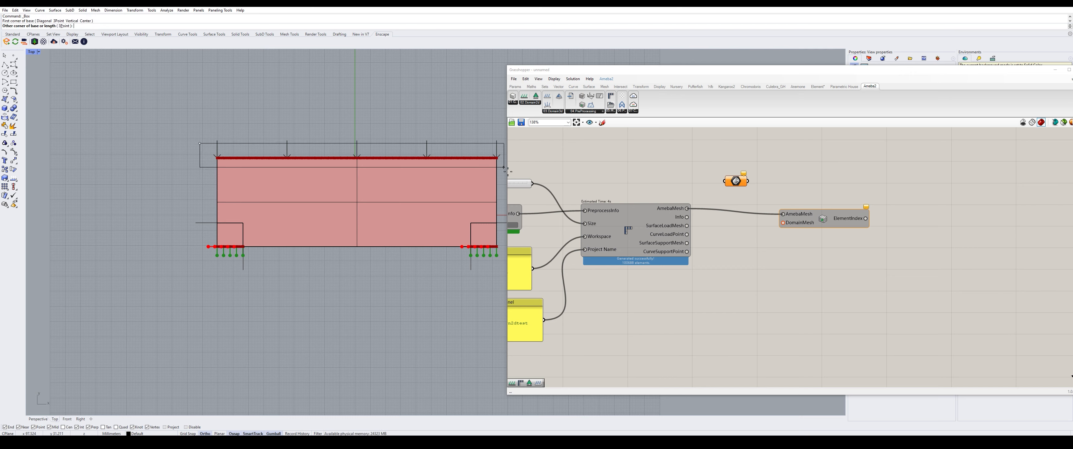
click(503, 167)
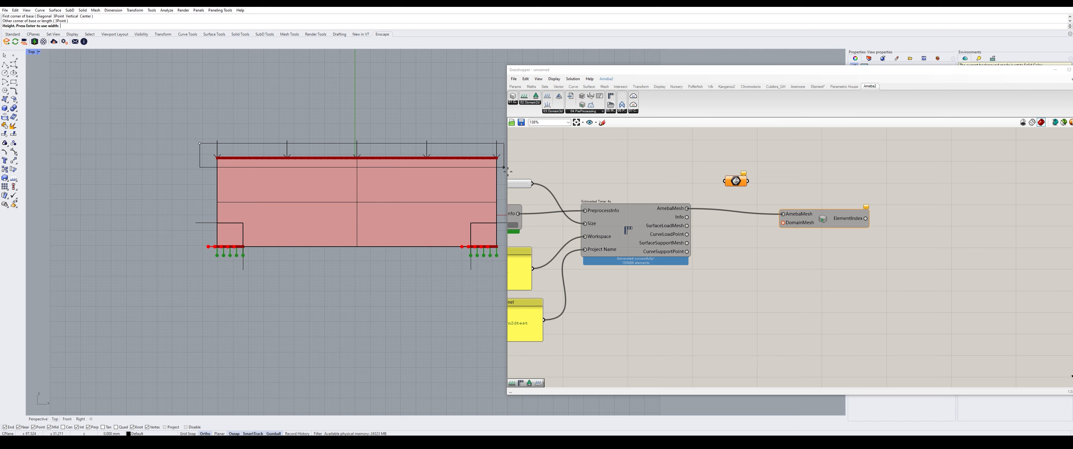
double_click(31, 52)
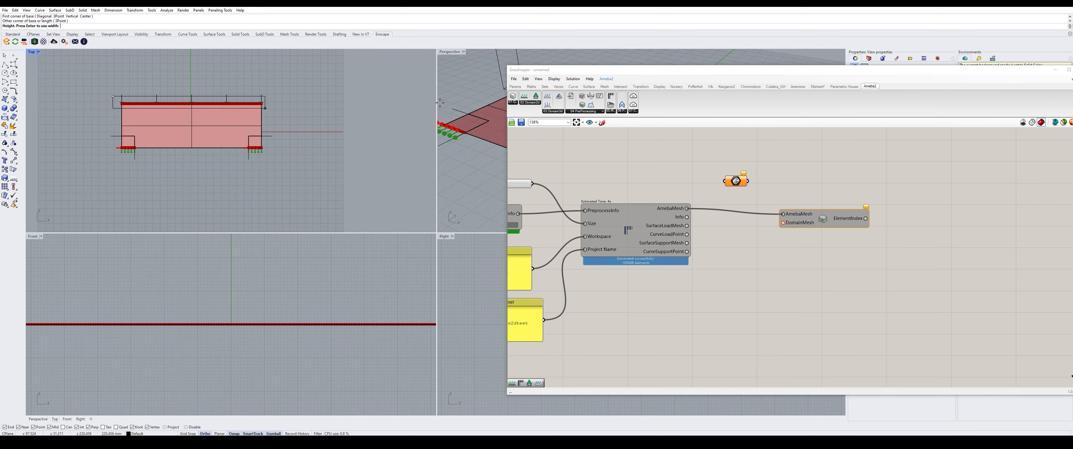
double_click(450, 52)
click(1055, 70)
scroll(404, 159, down, 6)
click(437, 197)
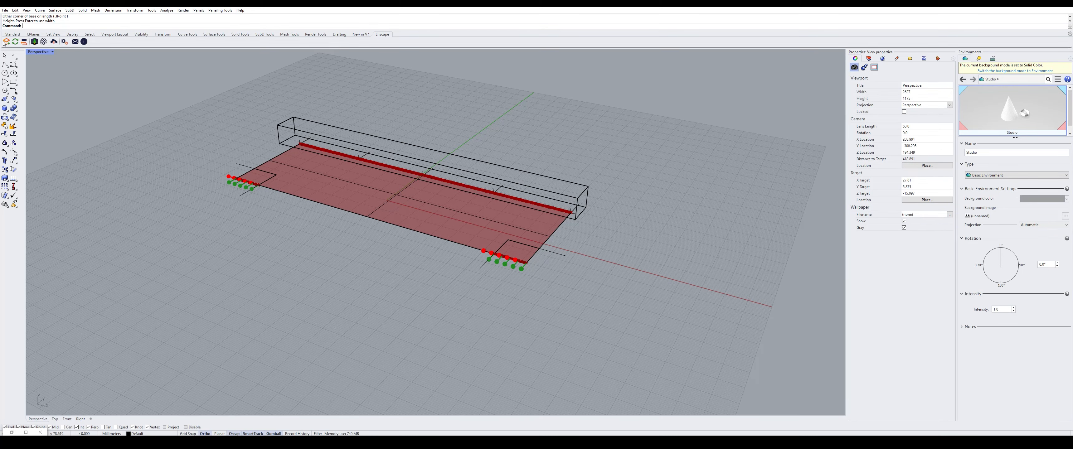
Move the box in the Right view so that it straddles the surface plane and still encloses the loaded edge
double_click(38, 52)
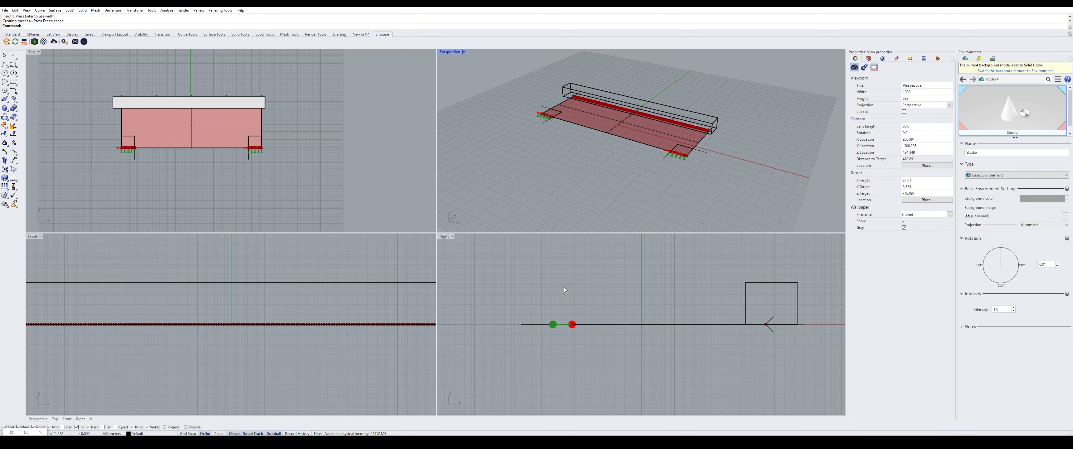
scroll(480, 255, down, 2)
double_click(446, 239)
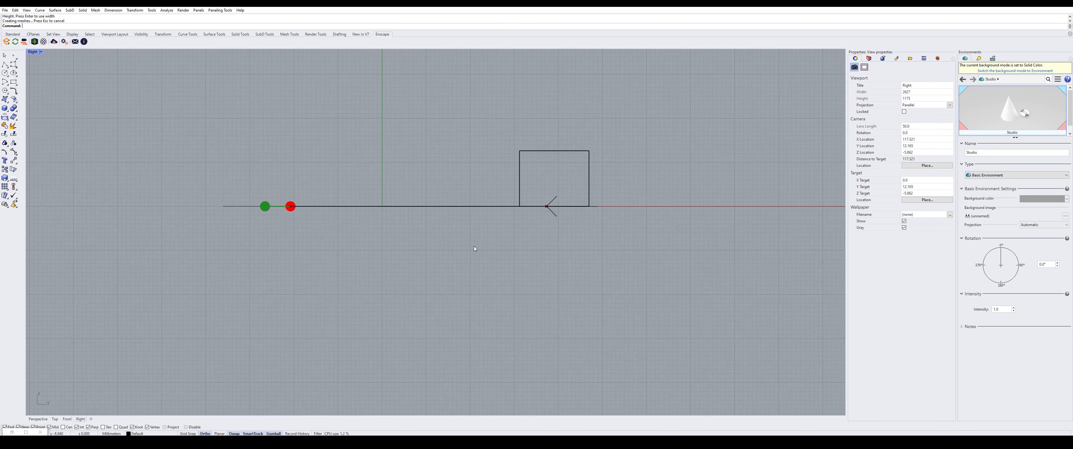
click(589, 159)
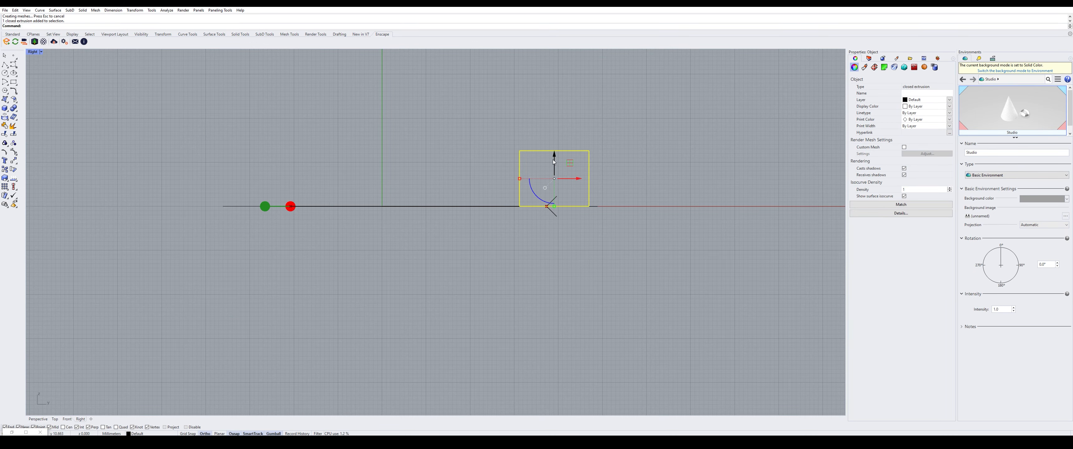
drag(555, 163, 572, 185)
click(551, 204)
click(589, 201)
click(544, 169)
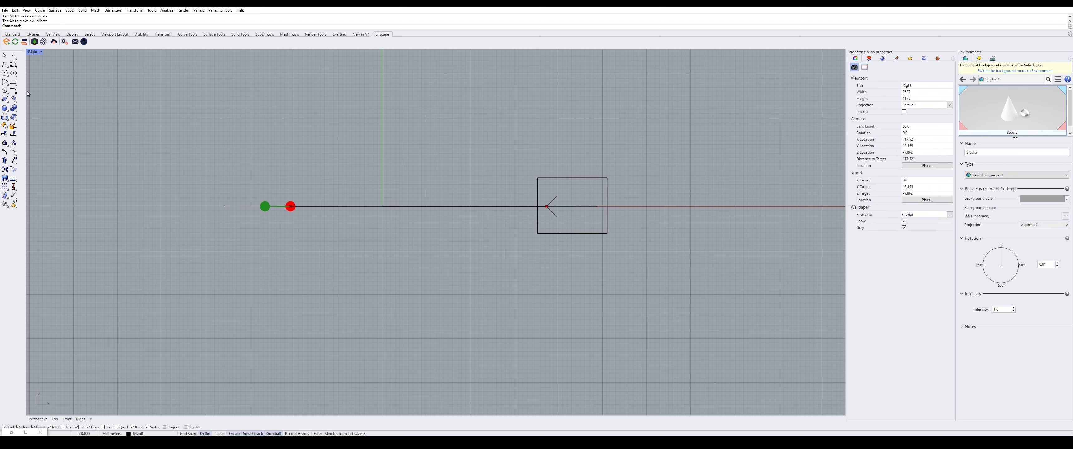
Switch back to Grasshopper and assign the box from the Perspective view to the Brep parameter
double_click(33, 52)
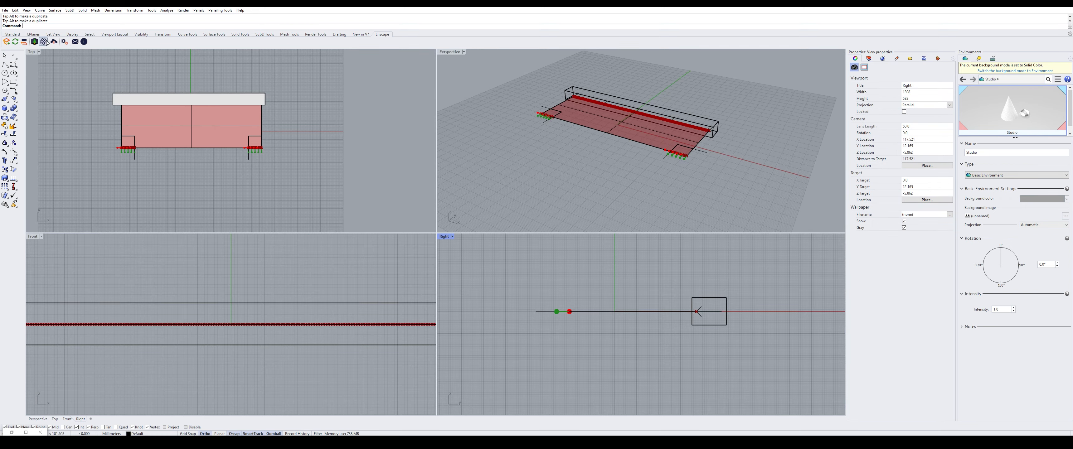
text(Grasshopper)
key(Return)
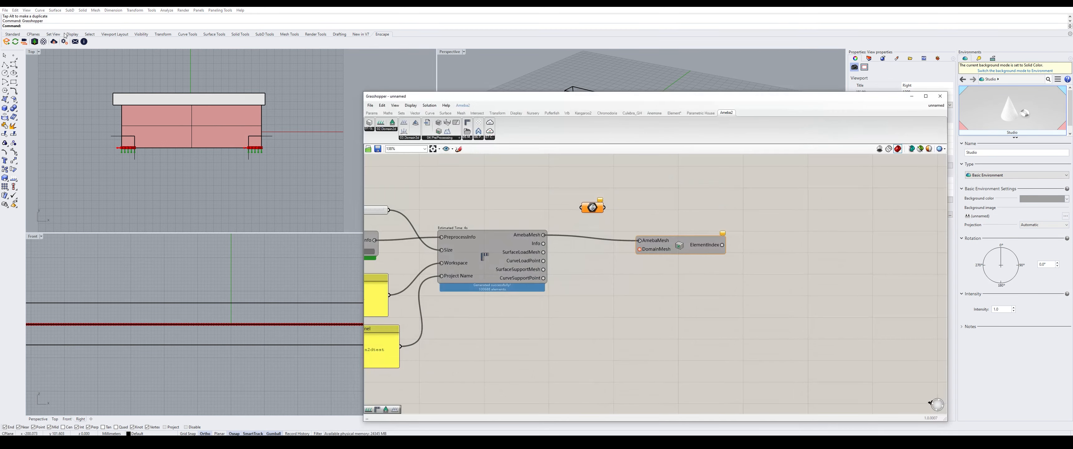
drag(739, 100, 217, 66)
right_click(74, 175)
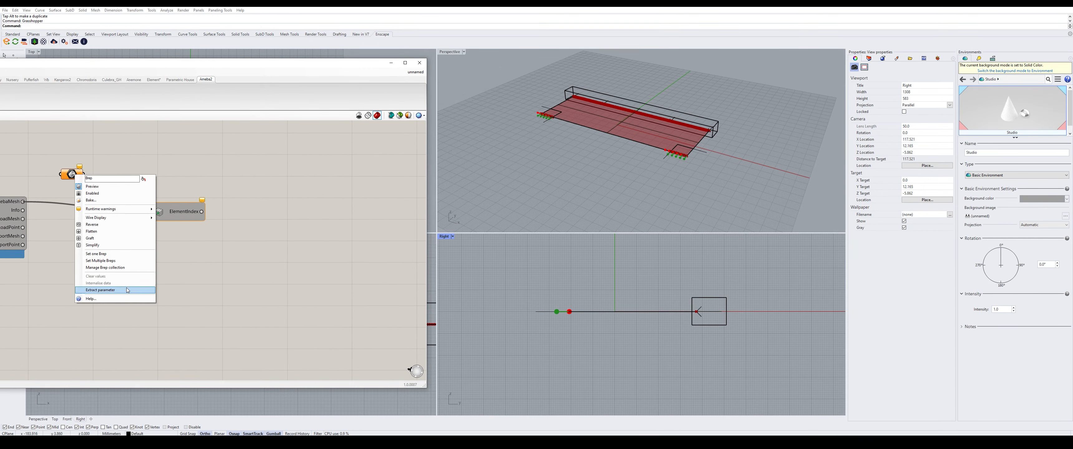
click(114, 255)
click(682, 113)
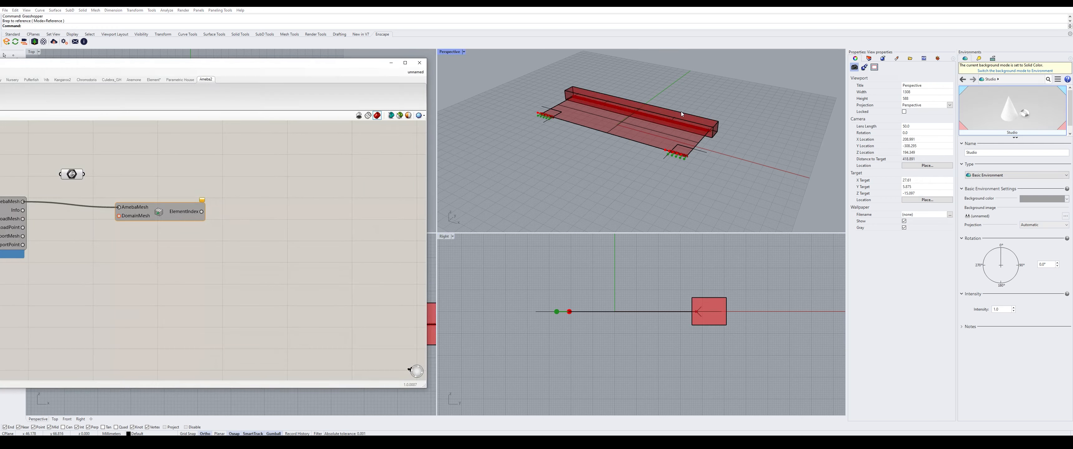
Wire the Brep parameter to the DomainMesh input and feed the ElementIndex output into a new NonDomainComponent
drag(232, 67, 708, 53)
drag(560, 160, 637, 178)
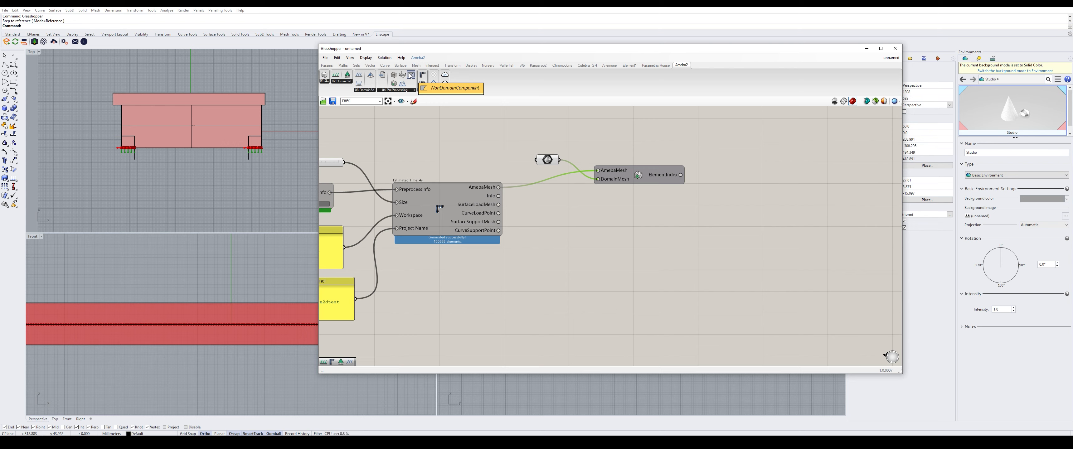
drag(746, 174, 755, 175)
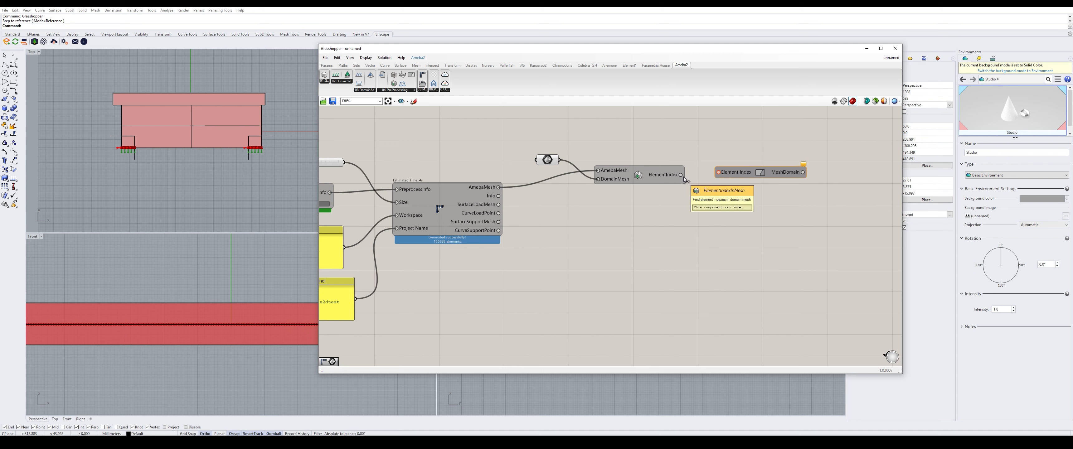
drag(683, 177, 765, 183)
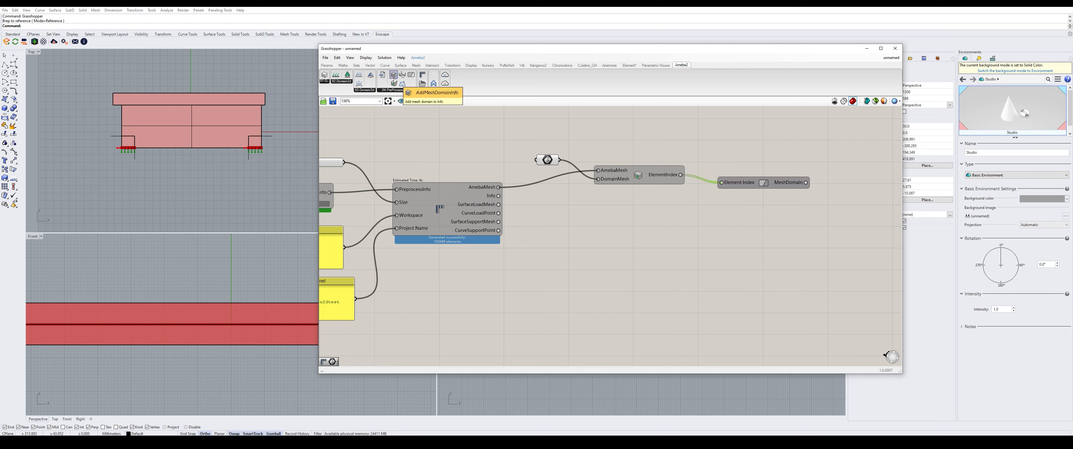
Add an AddMeshDomainInfo component and wire the meshing component's Info output and the MeshDomain output to its inputs
drag(393, 79, 737, 225)
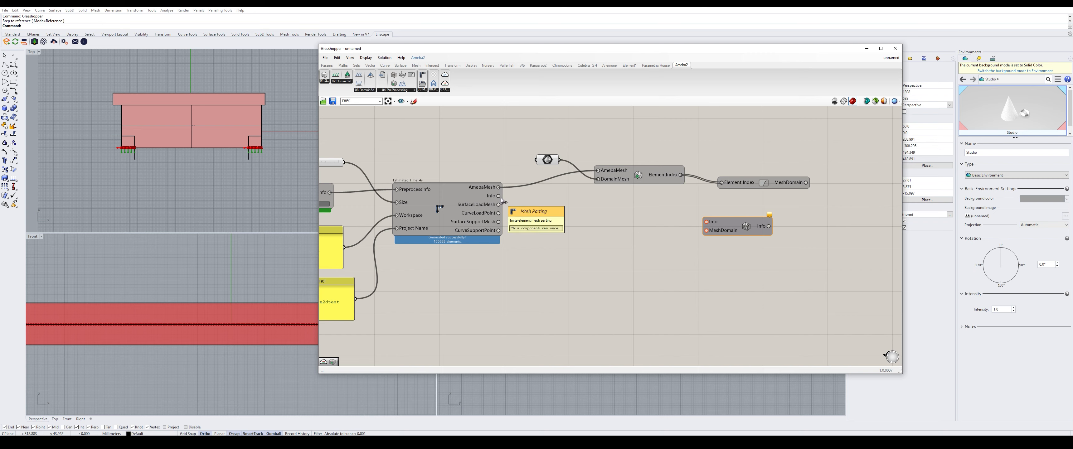
drag(499, 196, 807, 227)
drag(764, 186, 856, 223)
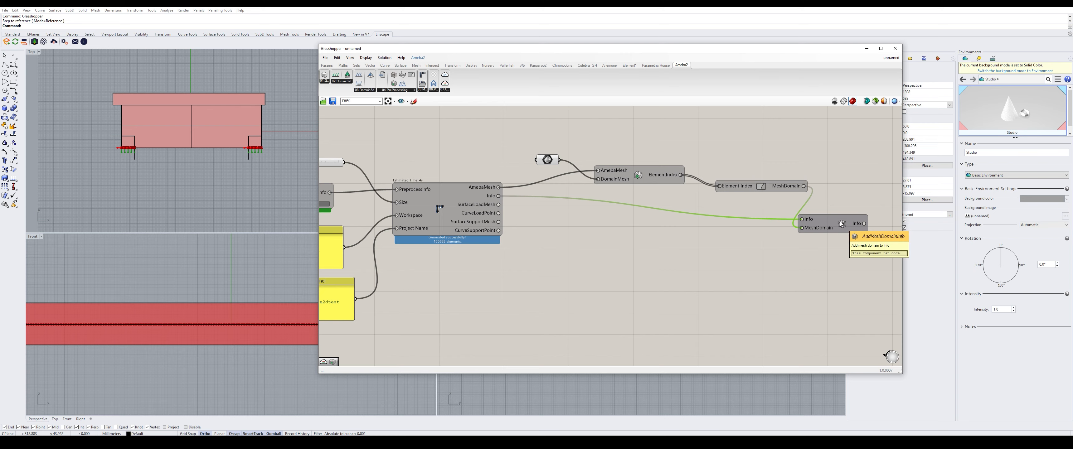
drag(841, 224, 849, 224)
Add the cloud solver component beside AddMeshDomainInfo and wire the Info output to its Info input
scroll(587, 217, down, 1)
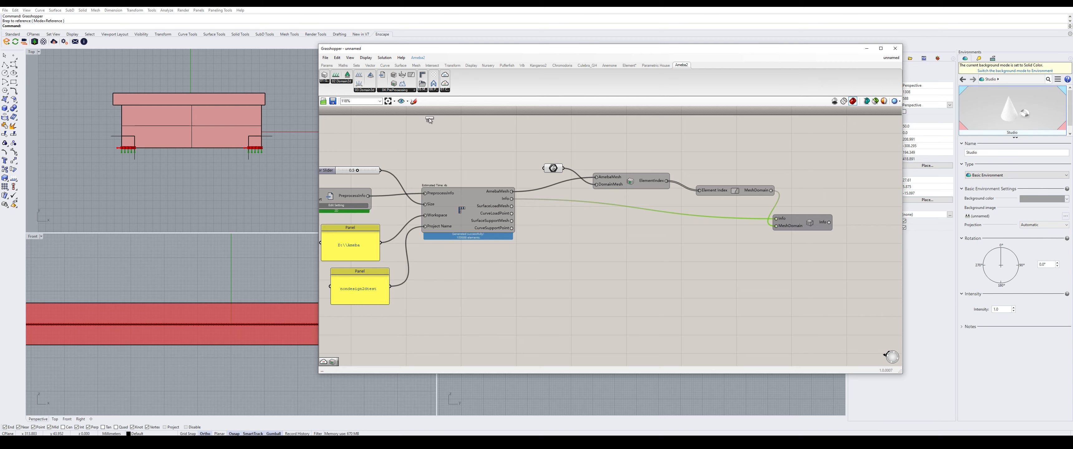
scroll(428, 123, down, 3)
scroll(682, 184, up, 4)
click(717, 189)
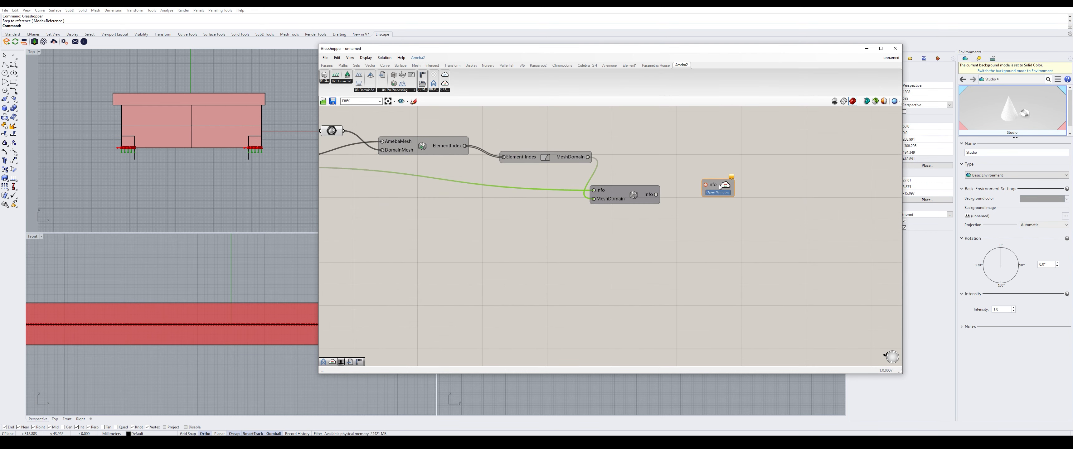
scroll(719, 190, up, 3)
drag(718, 190, 708, 208)
drag(617, 202, 685, 204)
scroll(740, 186, down, 3)
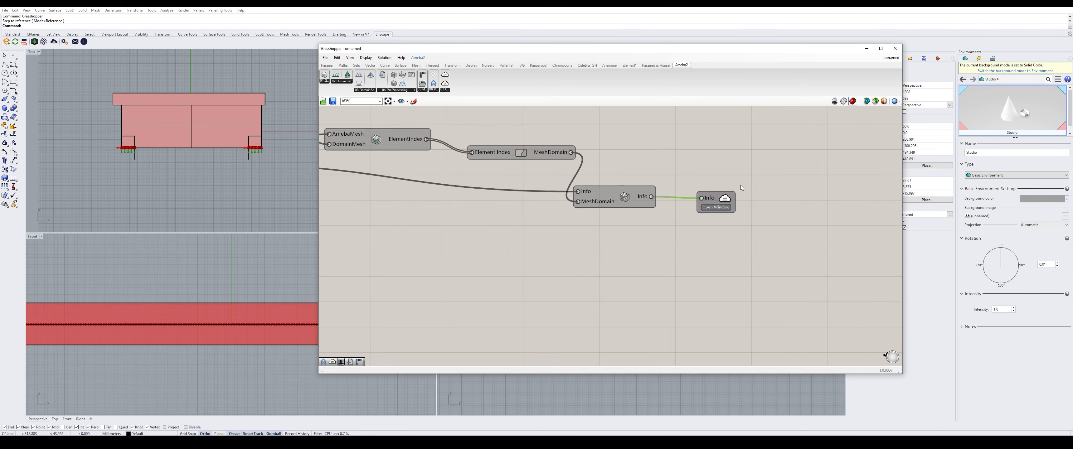
Open the solver window, choose the SiliconValley server and start the optimization
click(725, 204)
drag(605, 50, 709, 63)
drag(555, 166, 316, 125)
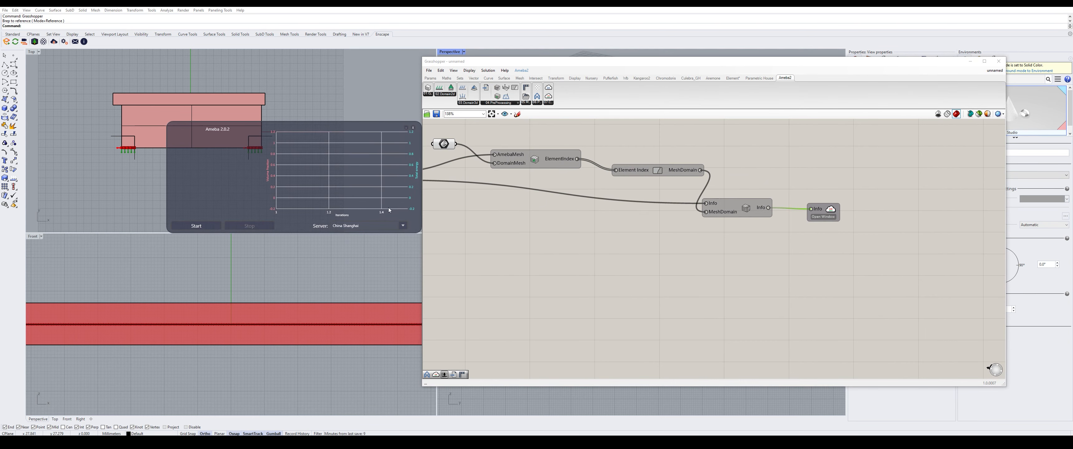
click(397, 225)
click(368, 240)
click(196, 225)
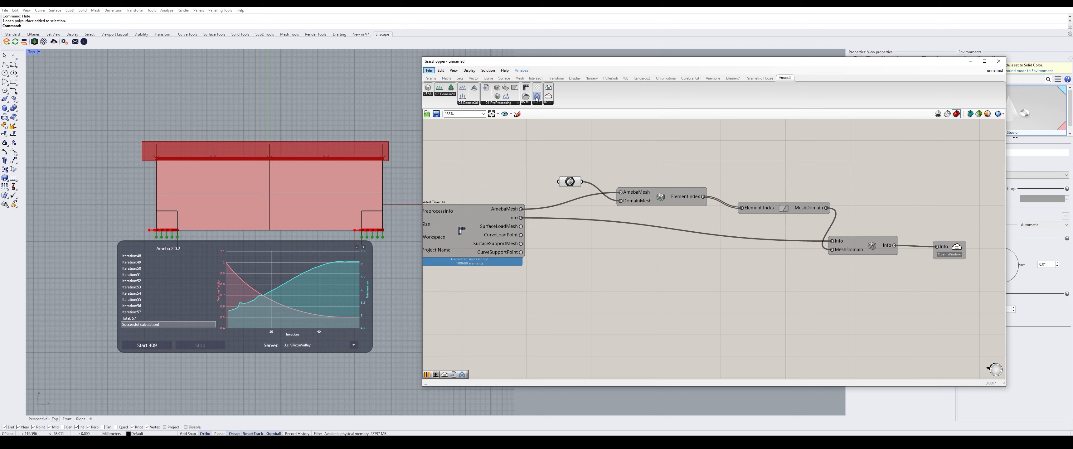
Add the result display component below the element index component and wire the AmebaMesh output to it
drag(537, 101, 687, 300)
mouse_move(615, 261)
mouse_down()
mouse_move(614, 249)
mouse_move(633, 268)
mouse_up()
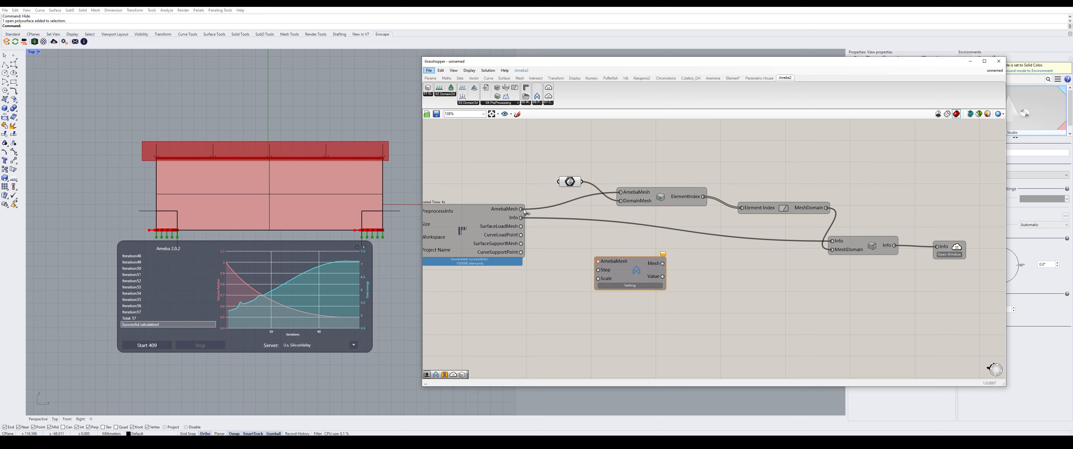
drag(520, 209, 667, 270)
Add a number slider with the value 57 and wire it to the display component's Step input
double_click(560, 276)
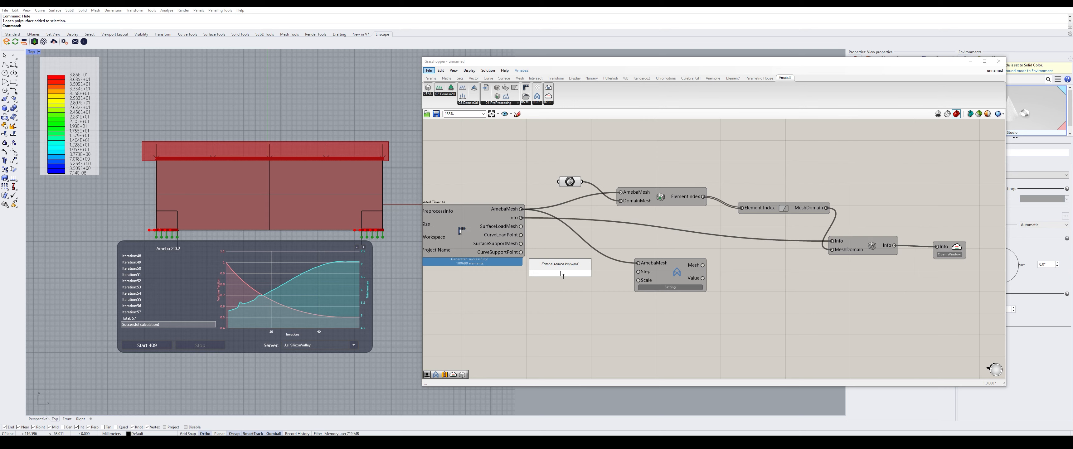
text(57)
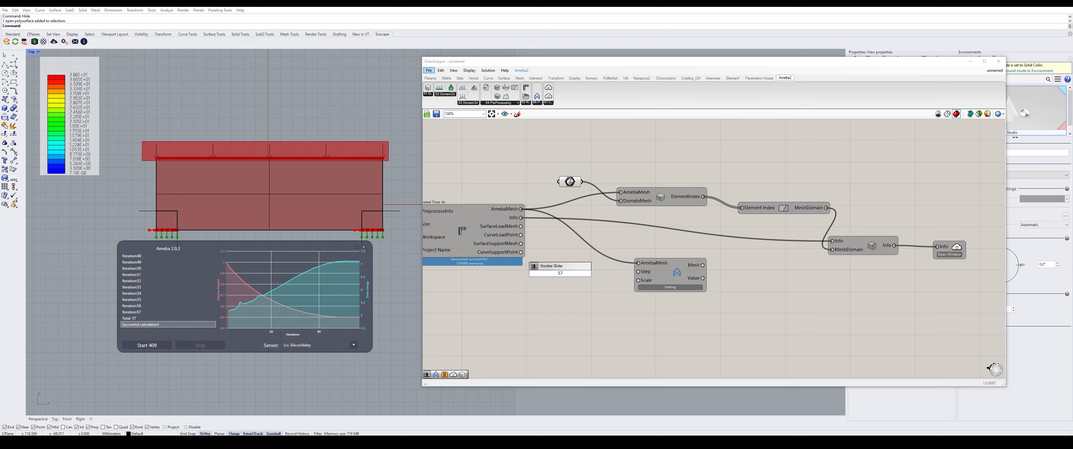
key(Return)
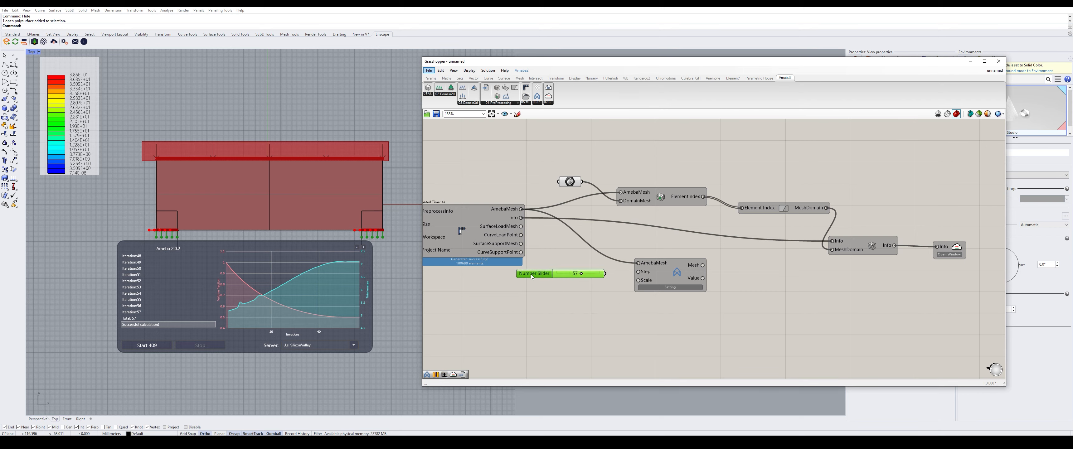
drag(599, 280, 638, 271)
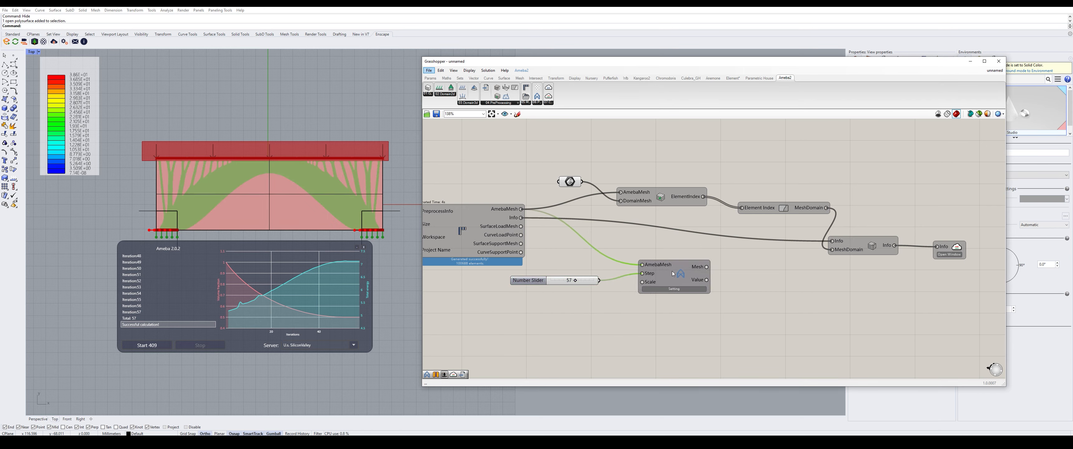
Set the result display component to show the Displacement_Uxyz contours on the optimized mesh
click(339, 169)
scroll(343, 147, up, 4)
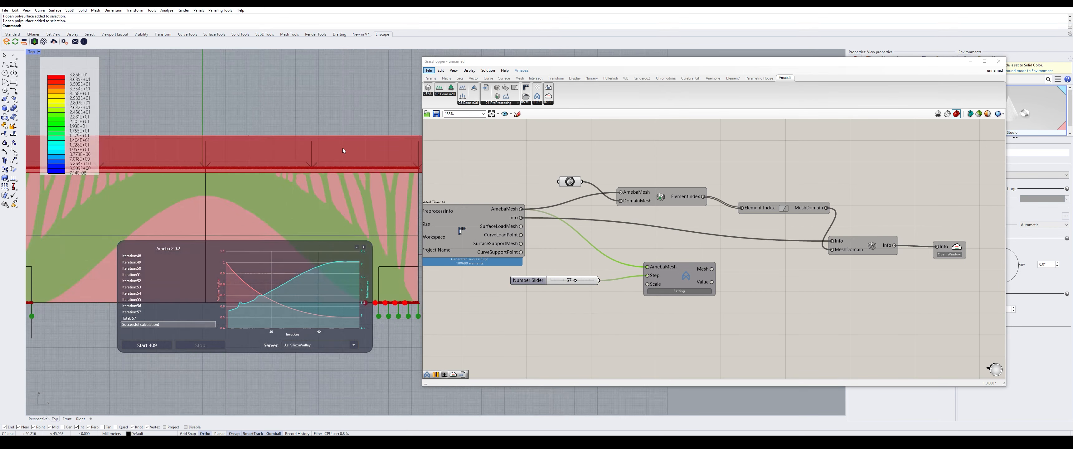
scroll(342, 149, down, 2)
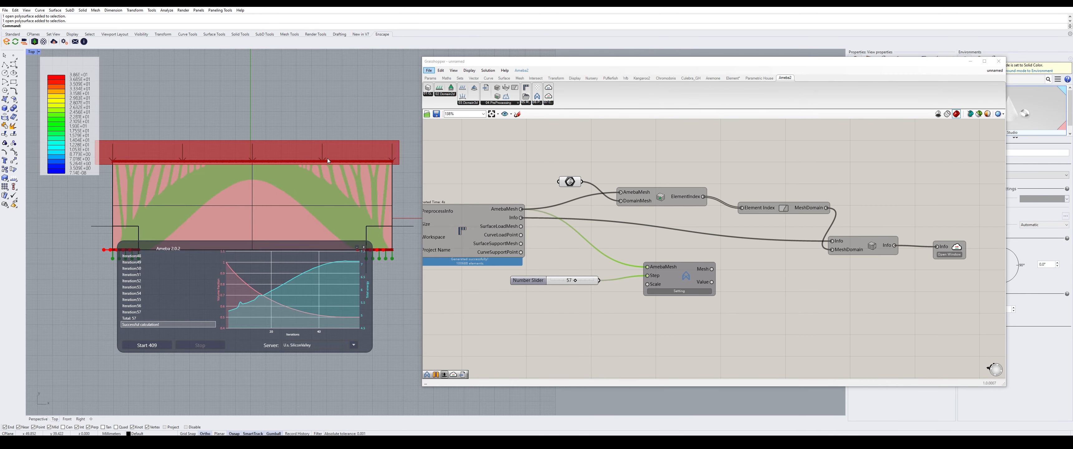
scroll(354, 171, up, 2)
scroll(354, 171, down, 2)
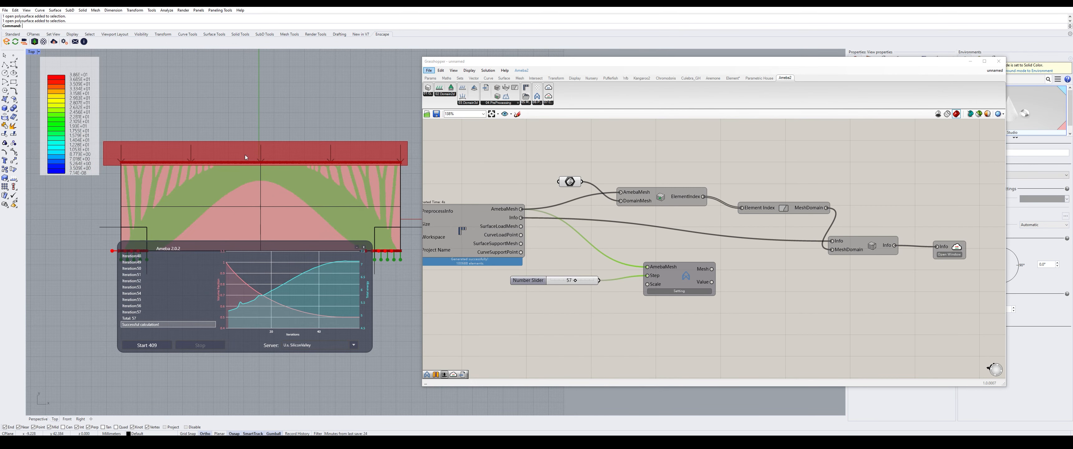
right_click(687, 277)
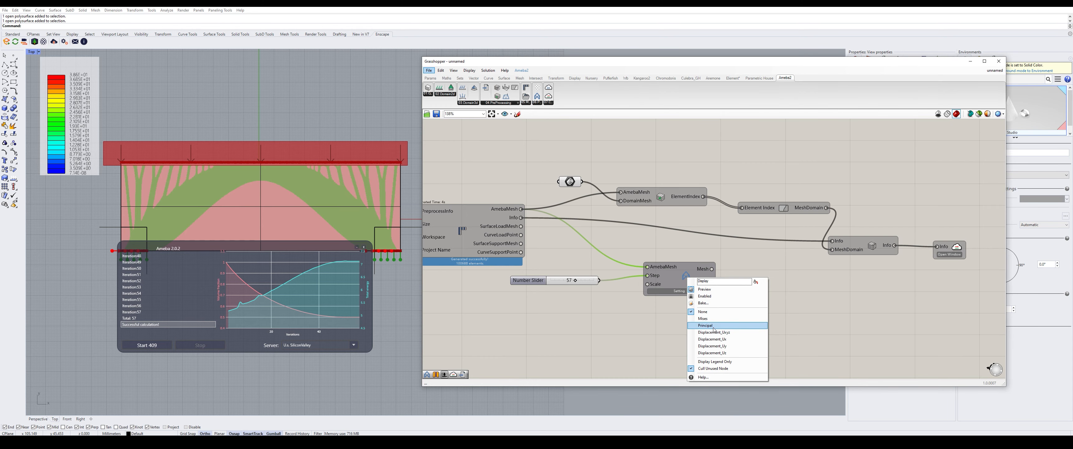
click(729, 333)
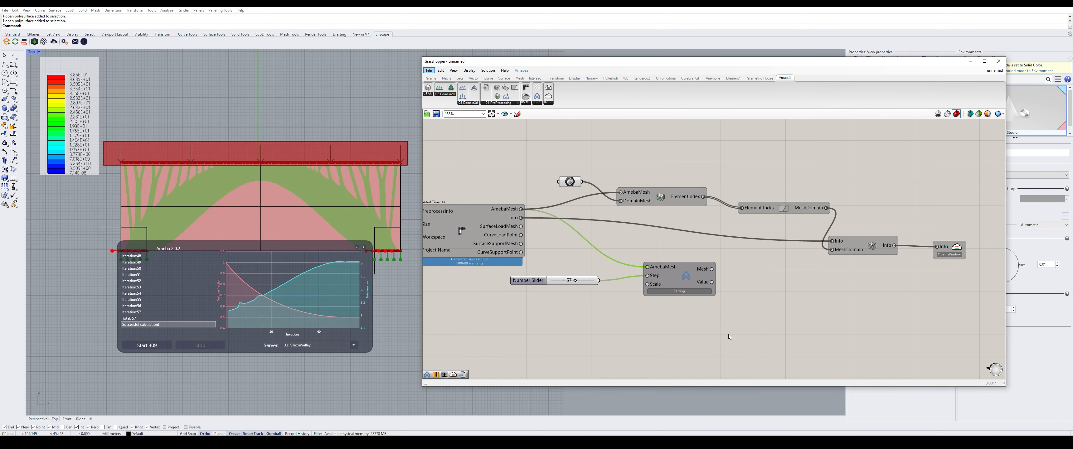
Move the Grasshopper window clear of the model and examine the displacement contours near the supports and along the loaded edge
scroll(190, 160, up, 2)
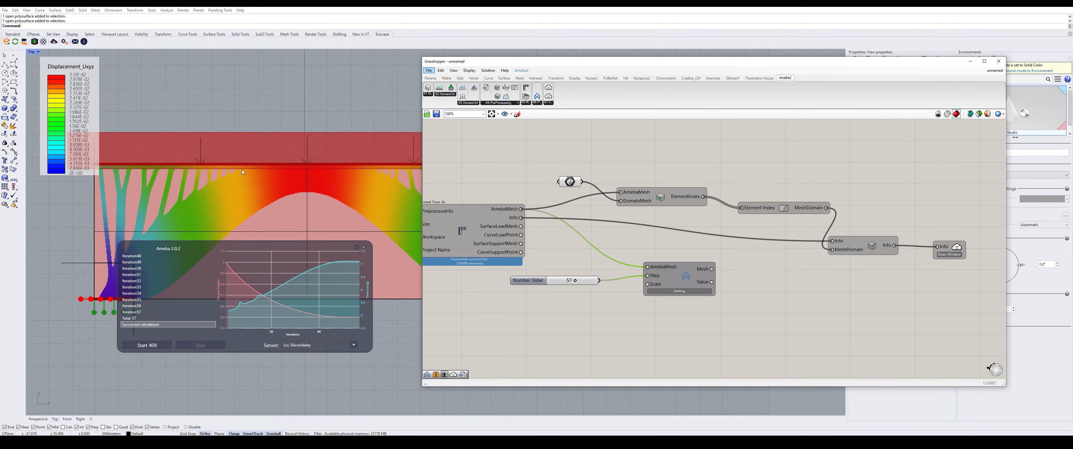
drag(652, 66, 939, 58)
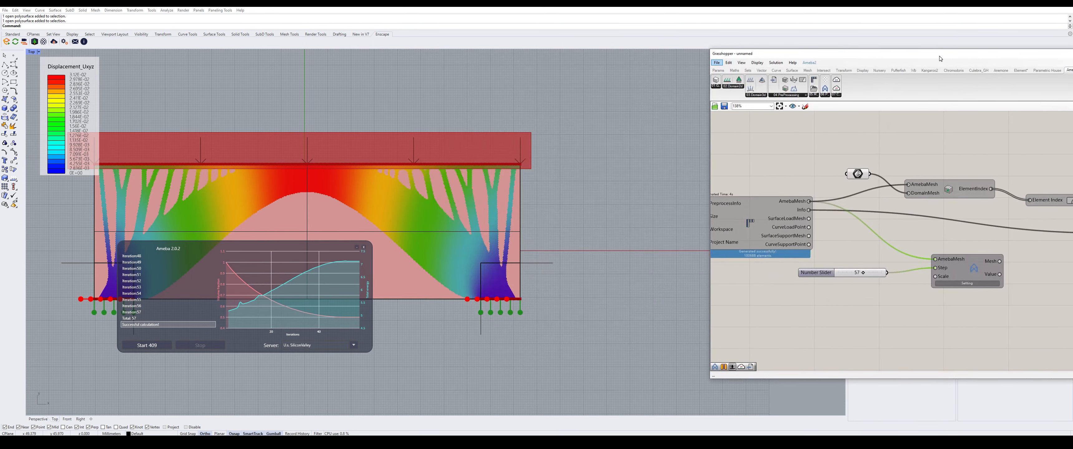
scroll(483, 171, up, 3)
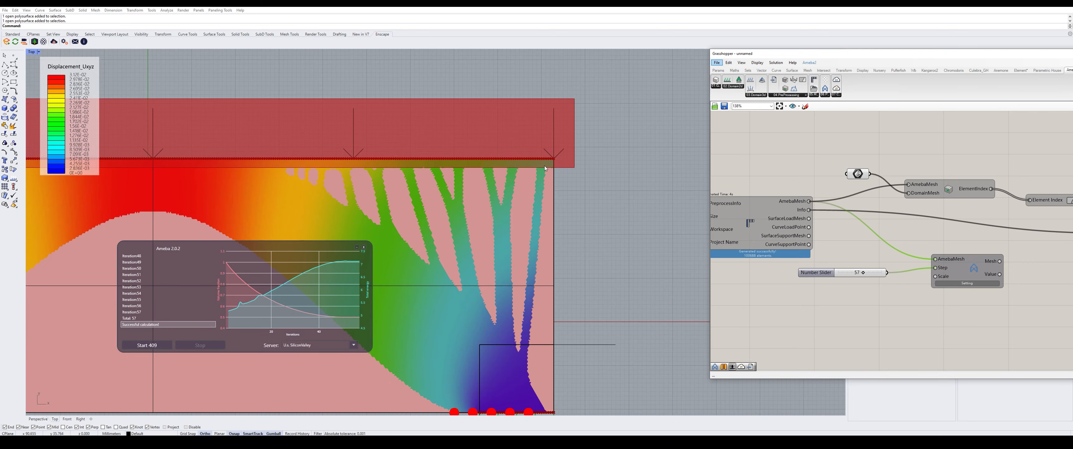
scroll(559, 167, down, 4)
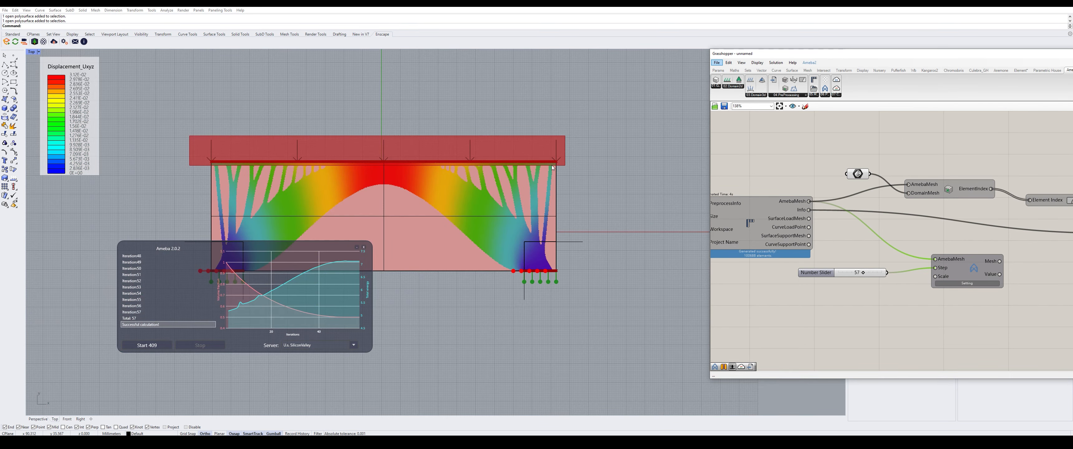
scroll(552, 167, up, 2)
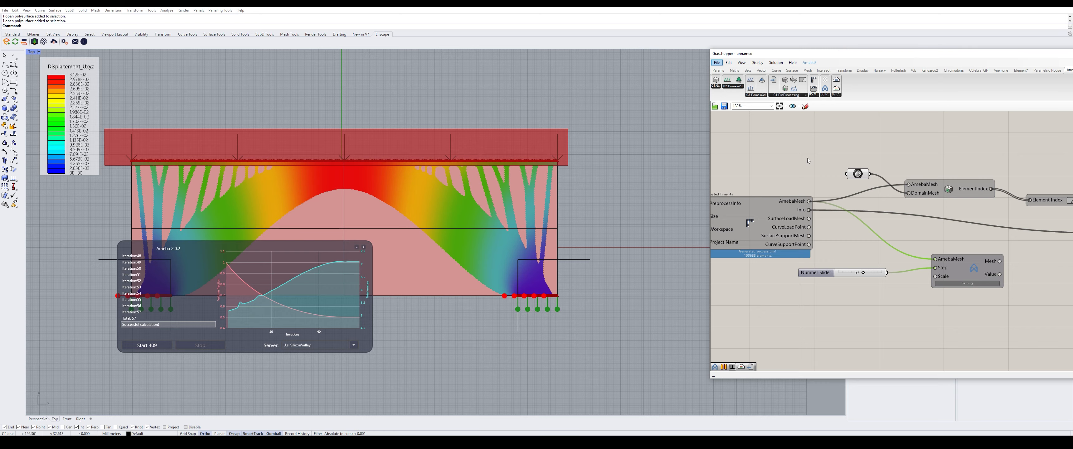
Bring the Grasshopper window back over the model and review the definition from the geometry, load and support components through to the solver
drag(855, 59, 549, 57)
scroll(721, 182, down, 4)
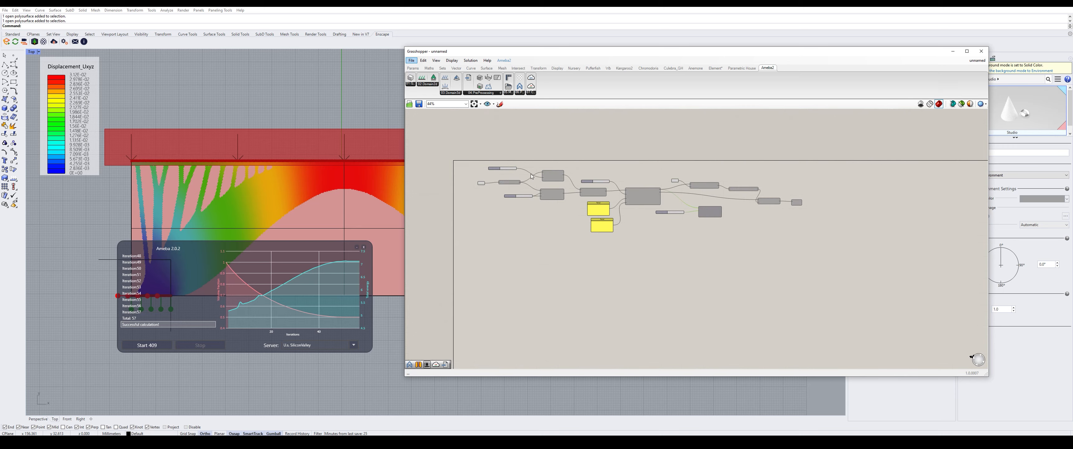
scroll(502, 188, up, 3)
scroll(538, 201, up, 2)
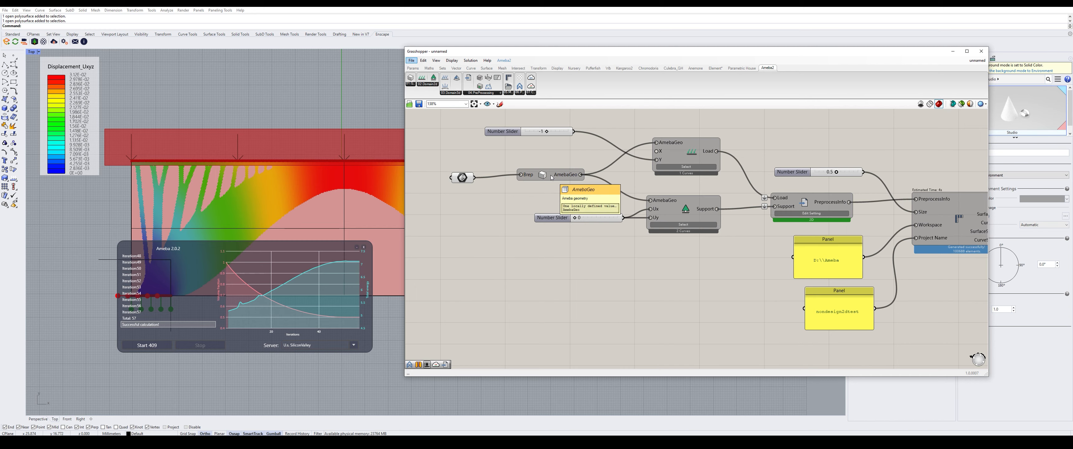
scroll(501, 181, down, 2)
scroll(659, 159, up, 2)
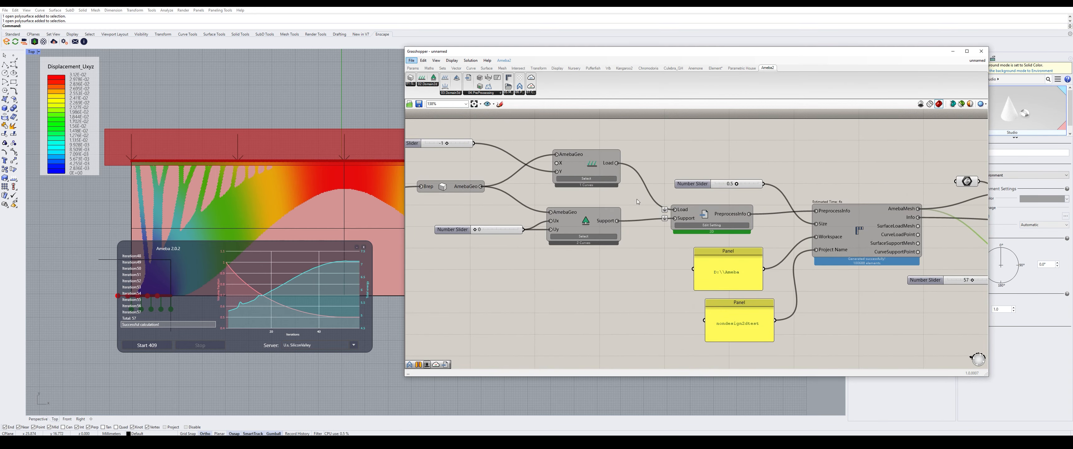
scroll(566, 188, down, 2)
scroll(656, 224, up, 3)
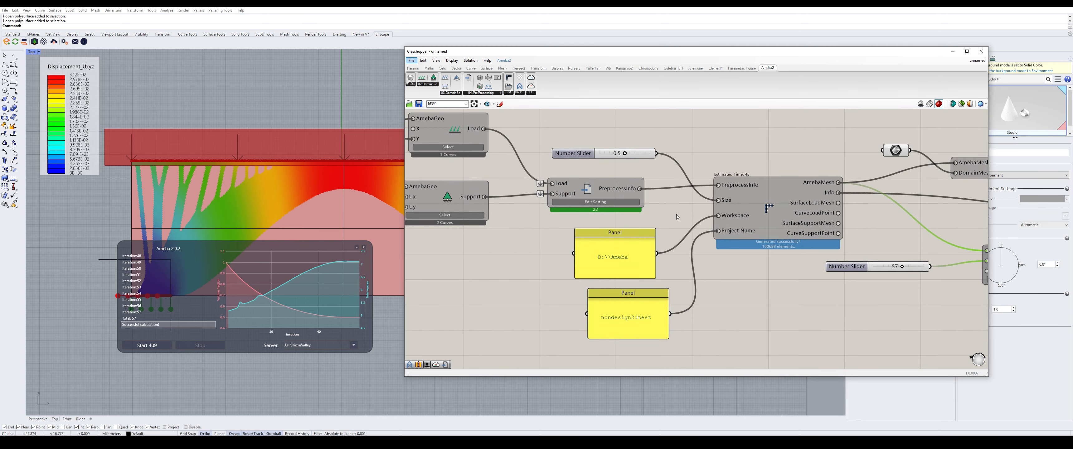
scroll(521, 242, down, 5)
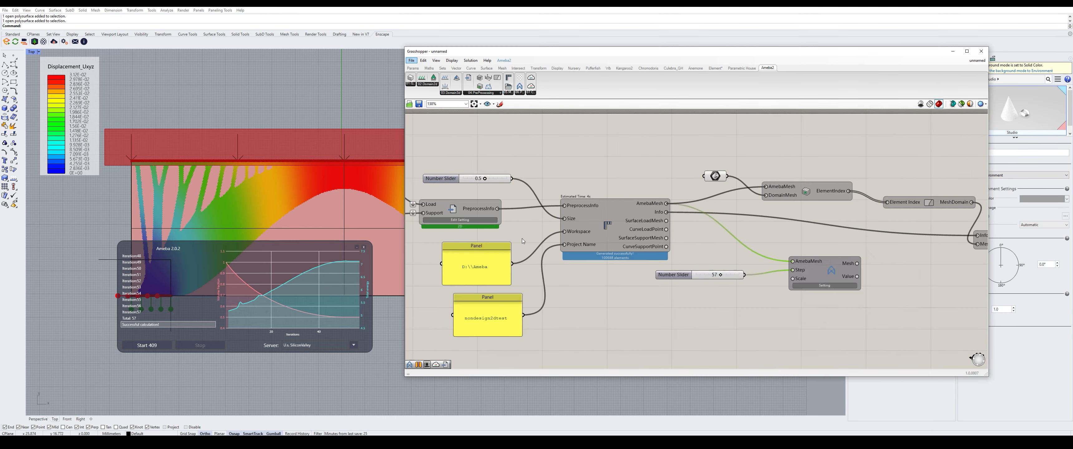
scroll(662, 250, up, 3)
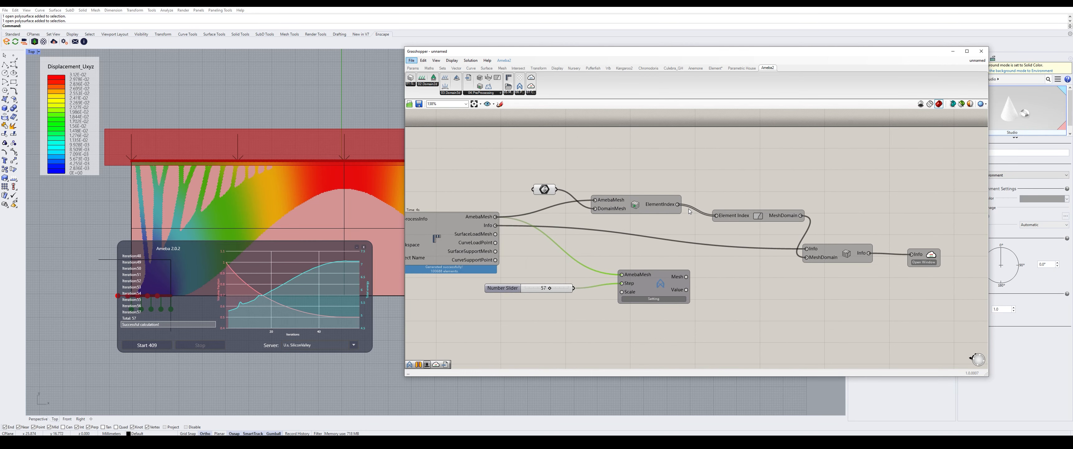
scroll(662, 202, up, 2)
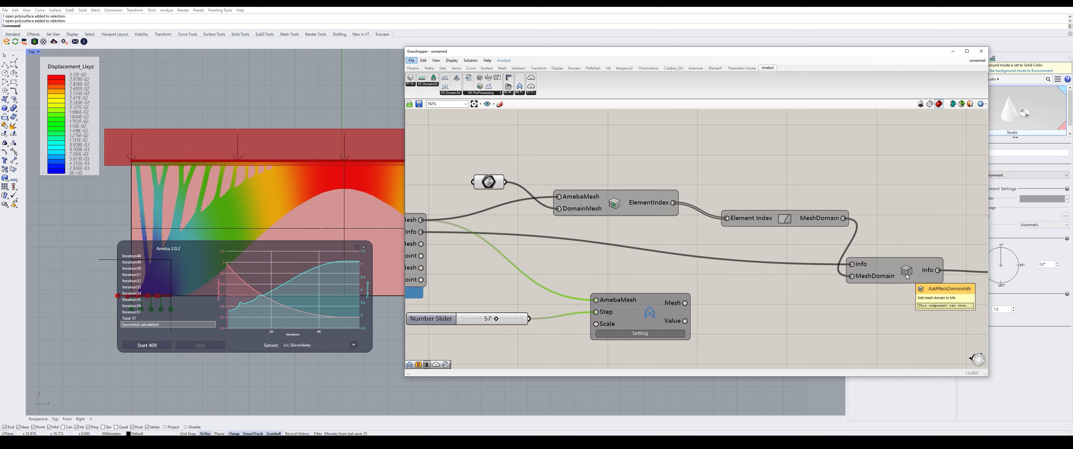
scroll(906, 274, down, 4)
scroll(830, 274, up, 2)
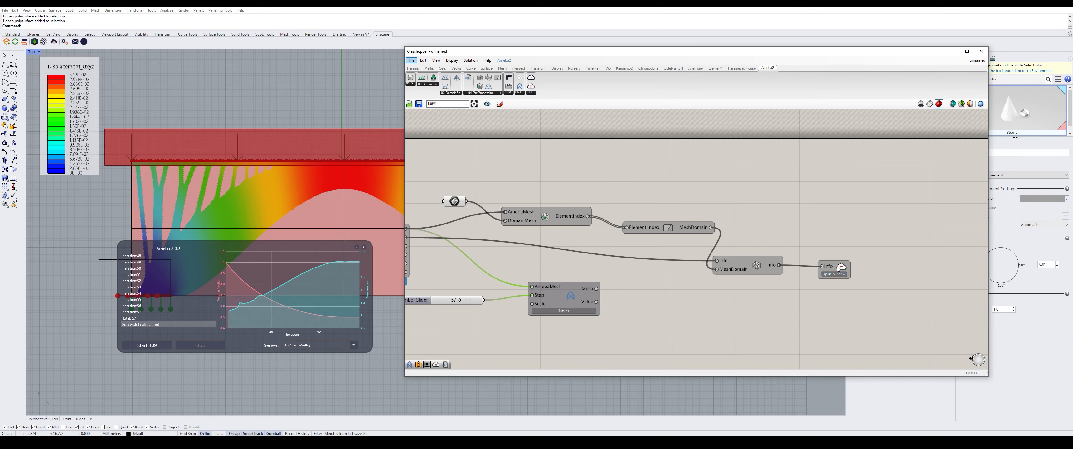
scroll(837, 268, down, 1)
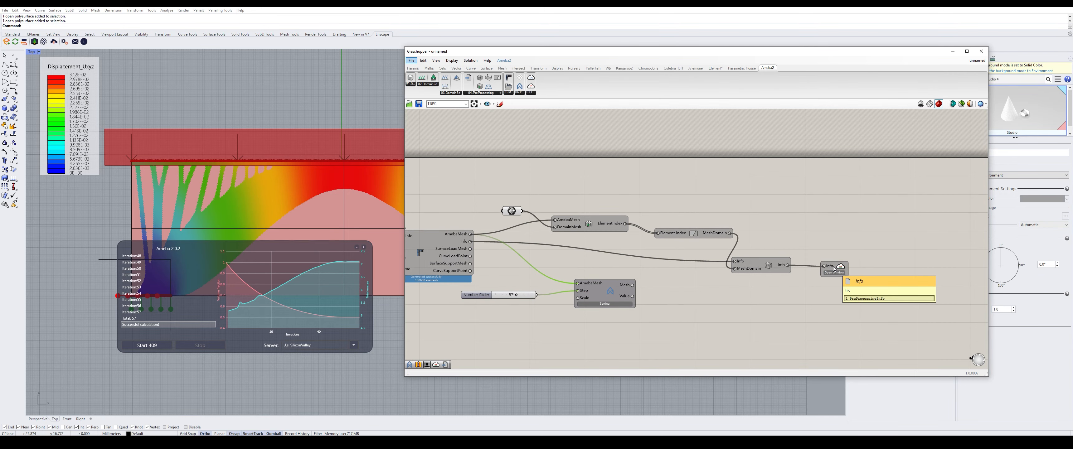